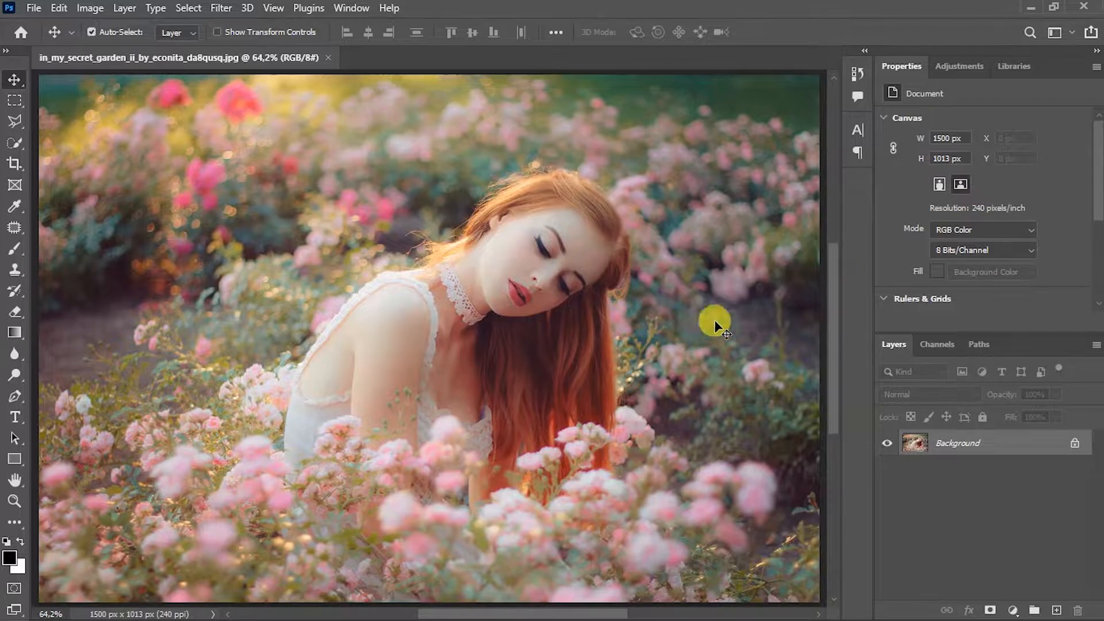
- Add a Channel Mixer adjustment layer above the photo and set Red to -50% in the Red output channel
left_click(1013, 610)
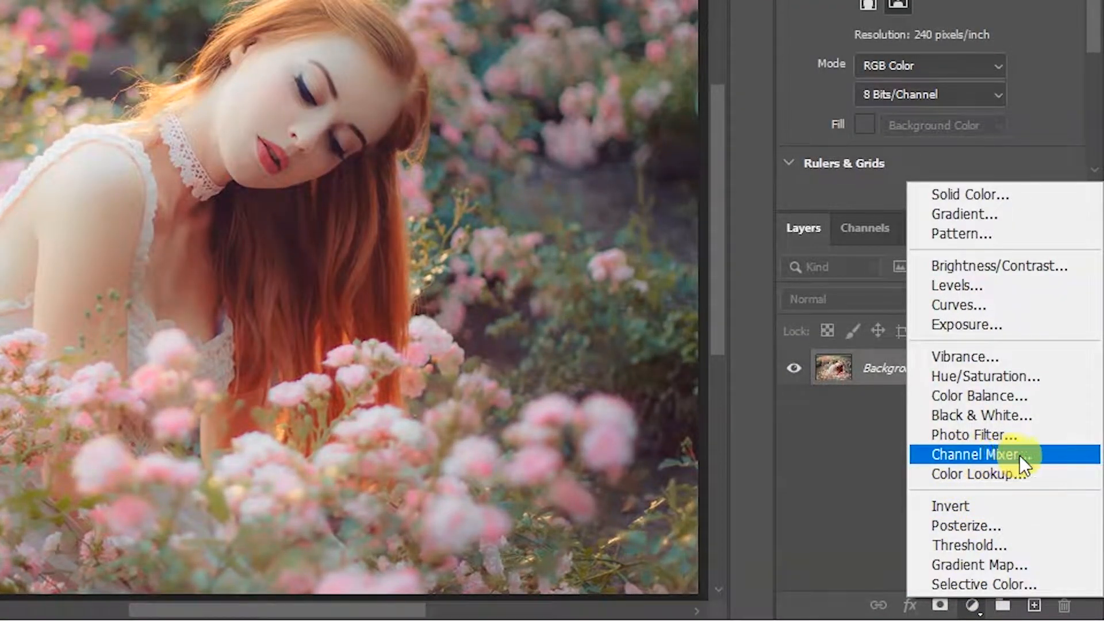
left_click(1065, 457)
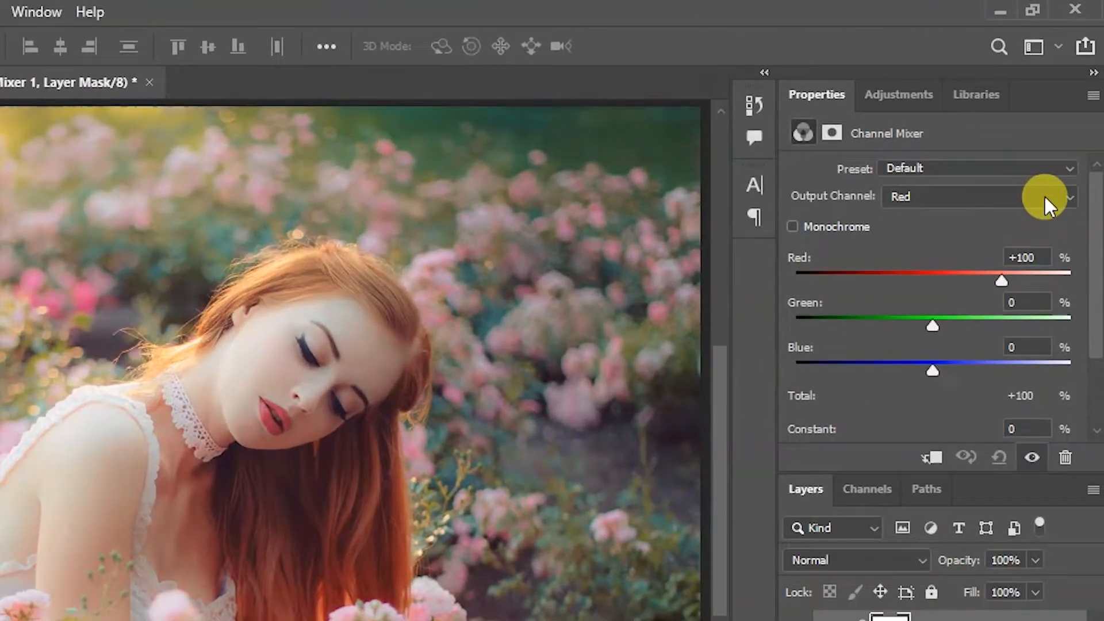
left_click(1044, 197)
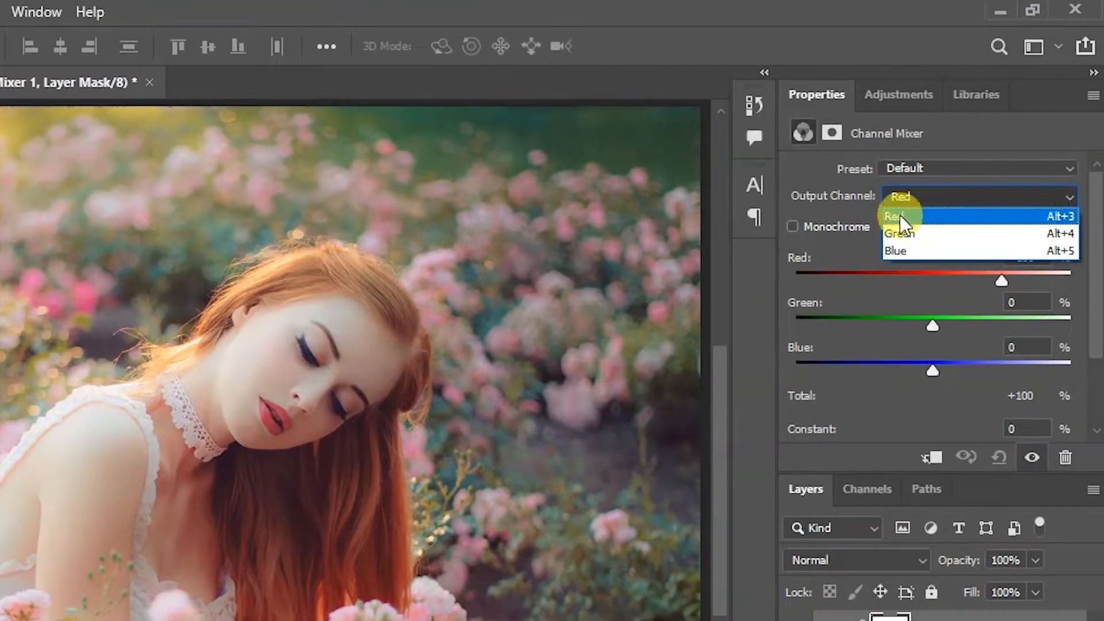
left_click(964, 216)
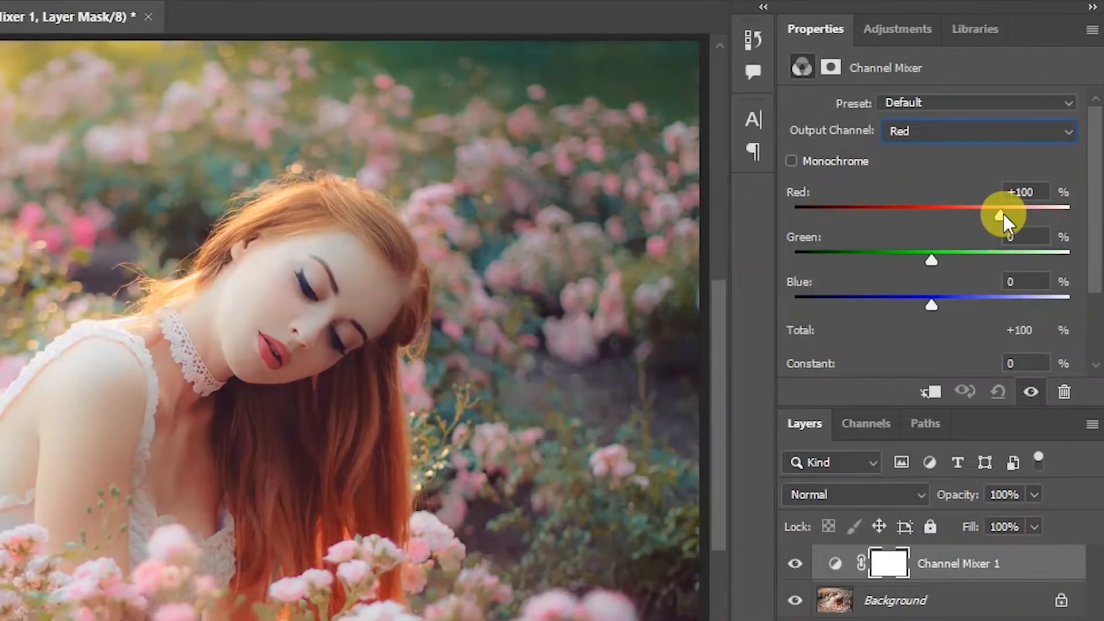
left_click_drag(1032, 197, 923, 213)
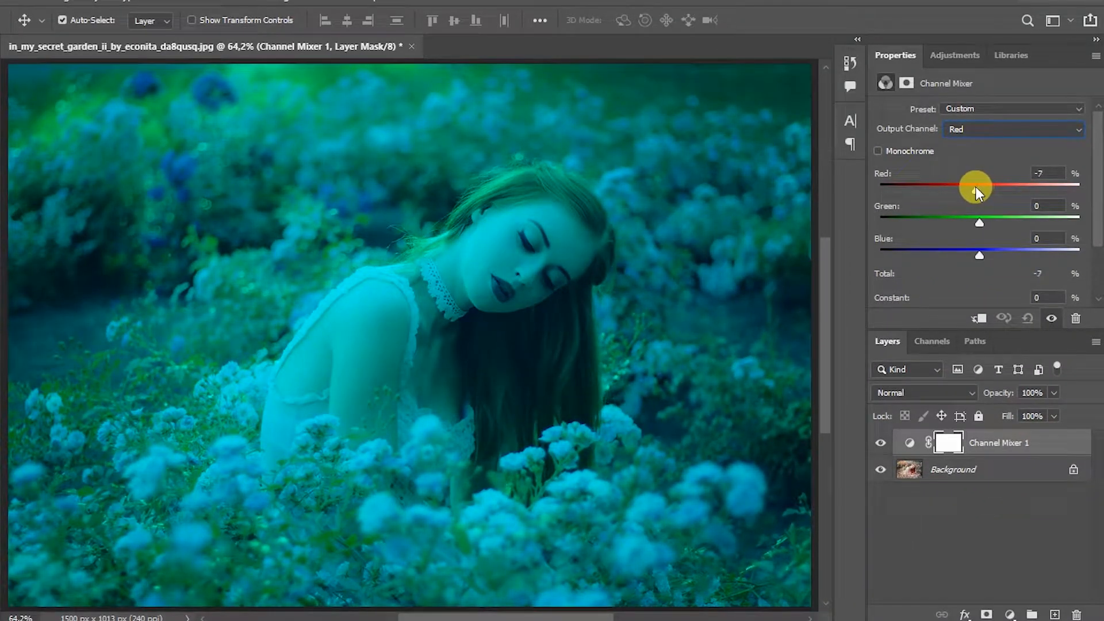
left_click_drag(976, 188, 955, 195)
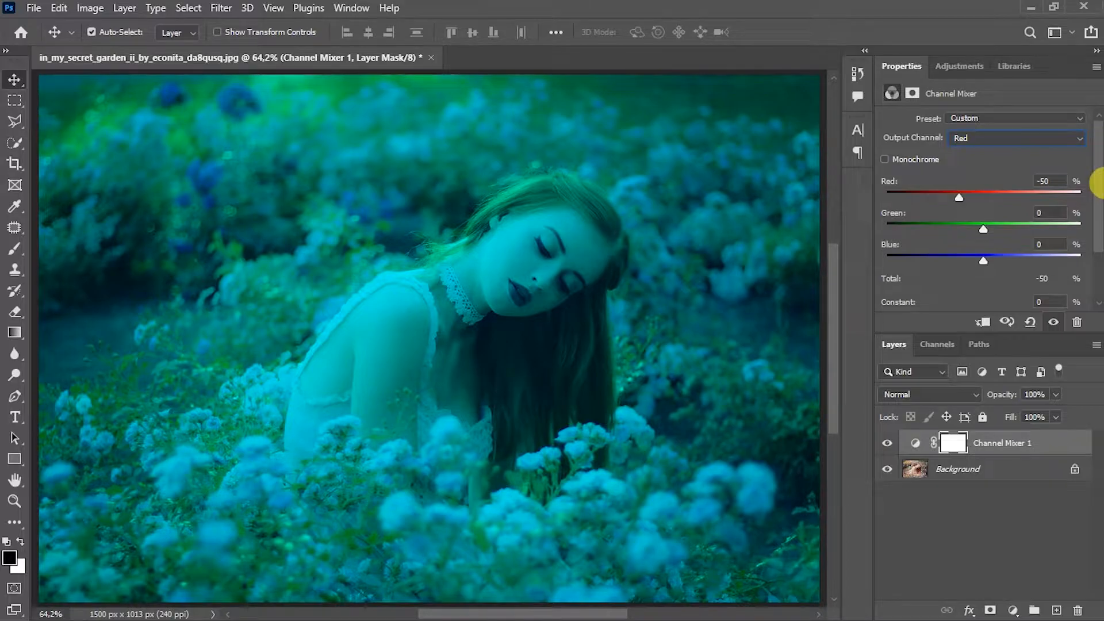
- In the Channel Mixer's Red output channel, set Green to +200% and Blue to -50%
left_click_drag(984, 228, 988, 227)
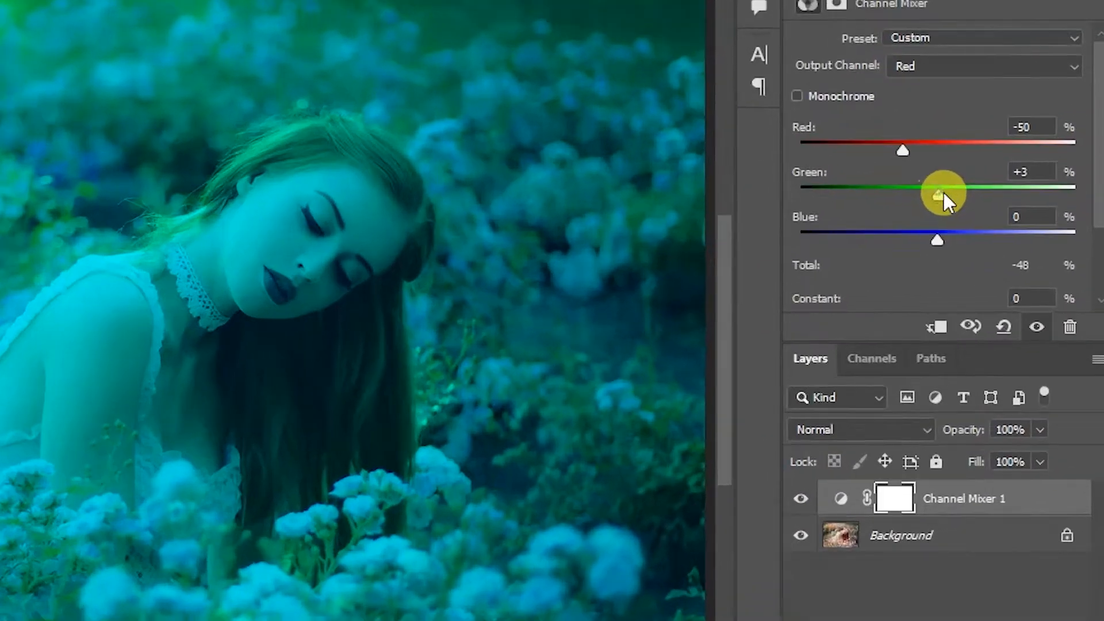
left_click_drag(944, 192, 1079, 198)
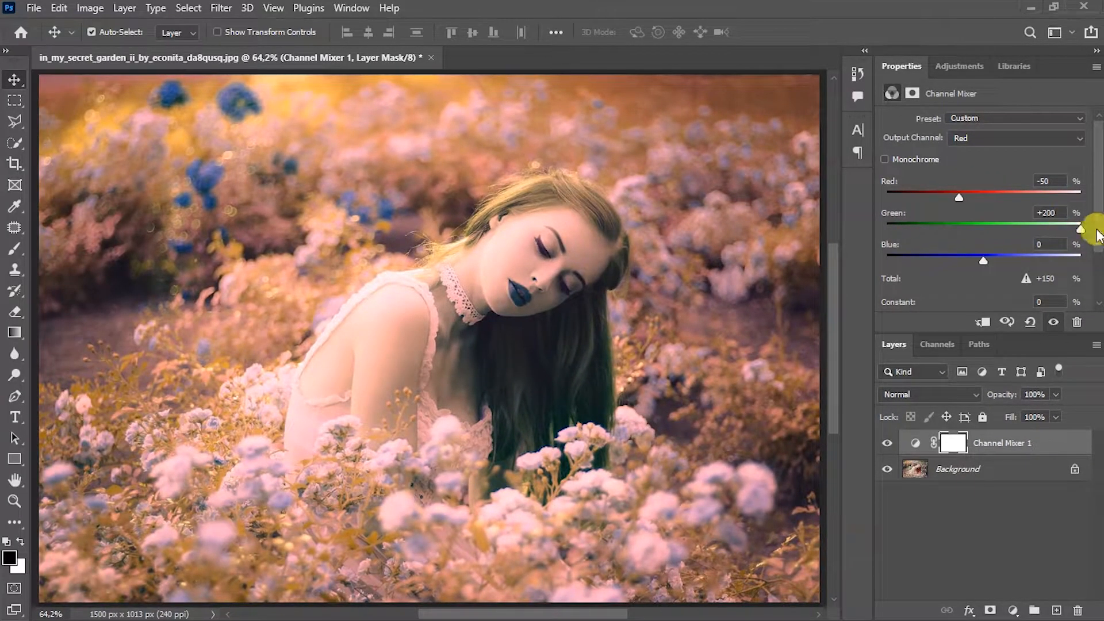
left_click(1042, 242)
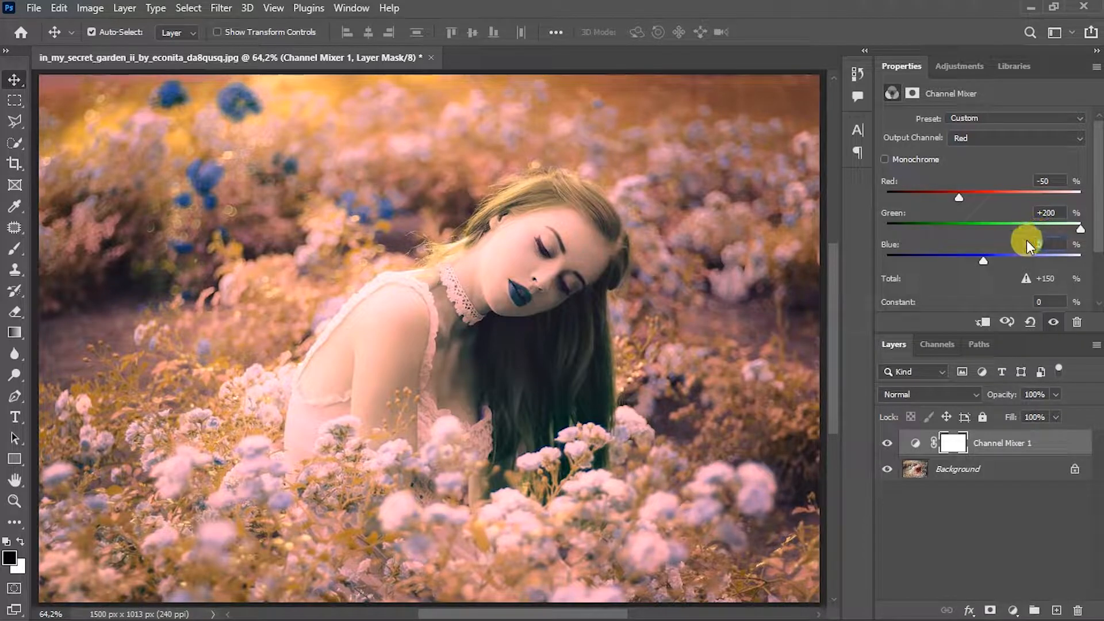
left_click_drag(995, 261, 956, 260)
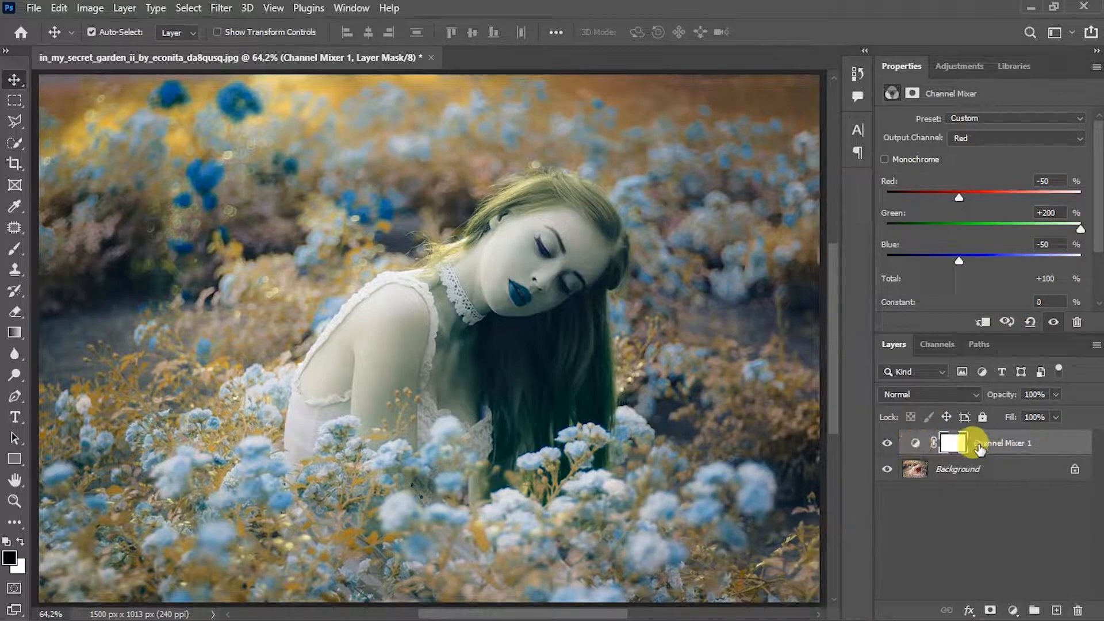
- Change the Channel Mixer layer's blend mode to Lighten
left_click(965, 394)
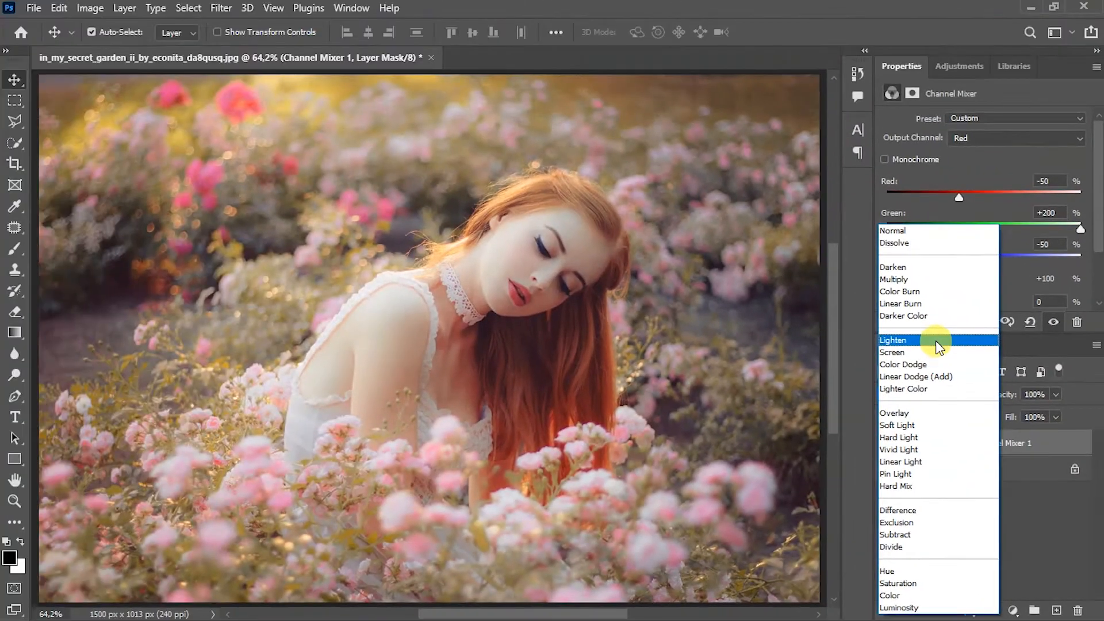
left_click(865, 227)
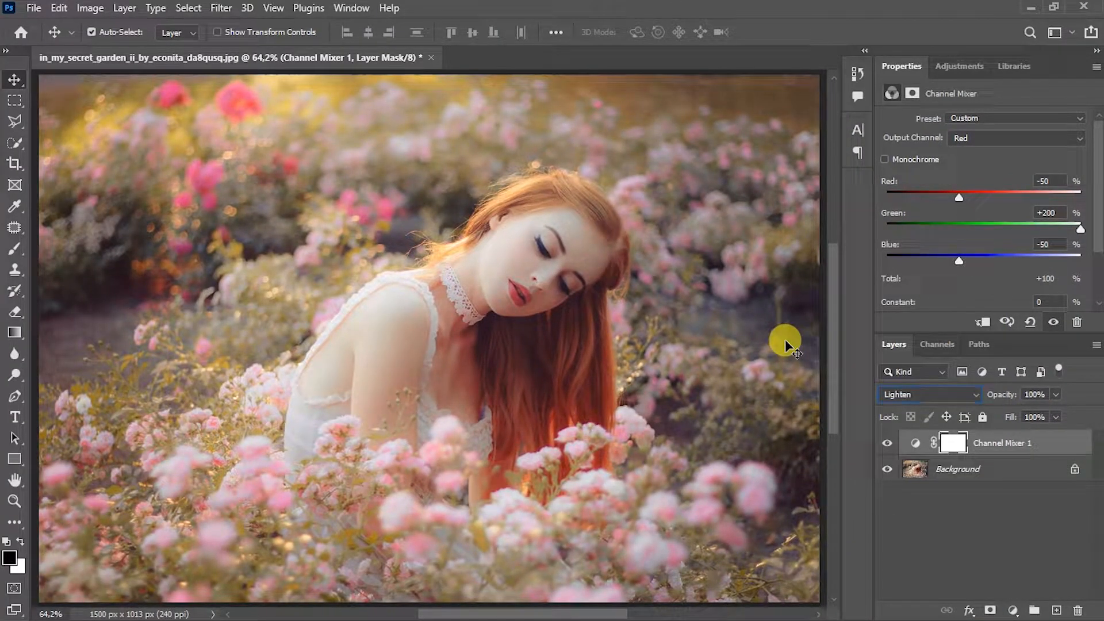
key("Escape")
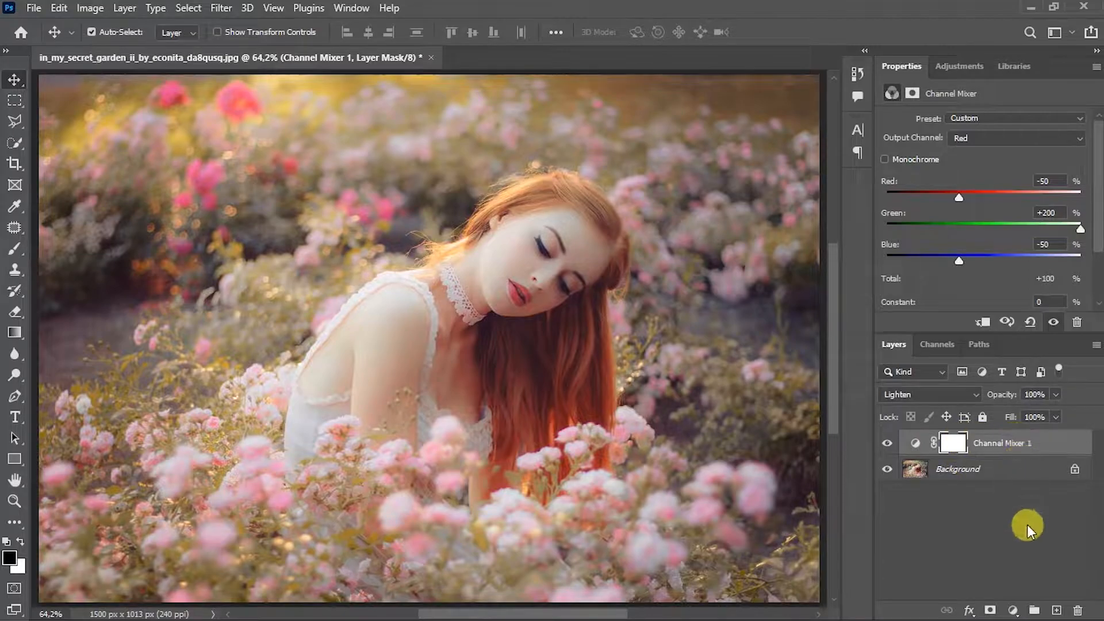
- Add a Hue/Saturation adjustment layer and set the saturation of the Reds to -10
left_click(1013, 609)
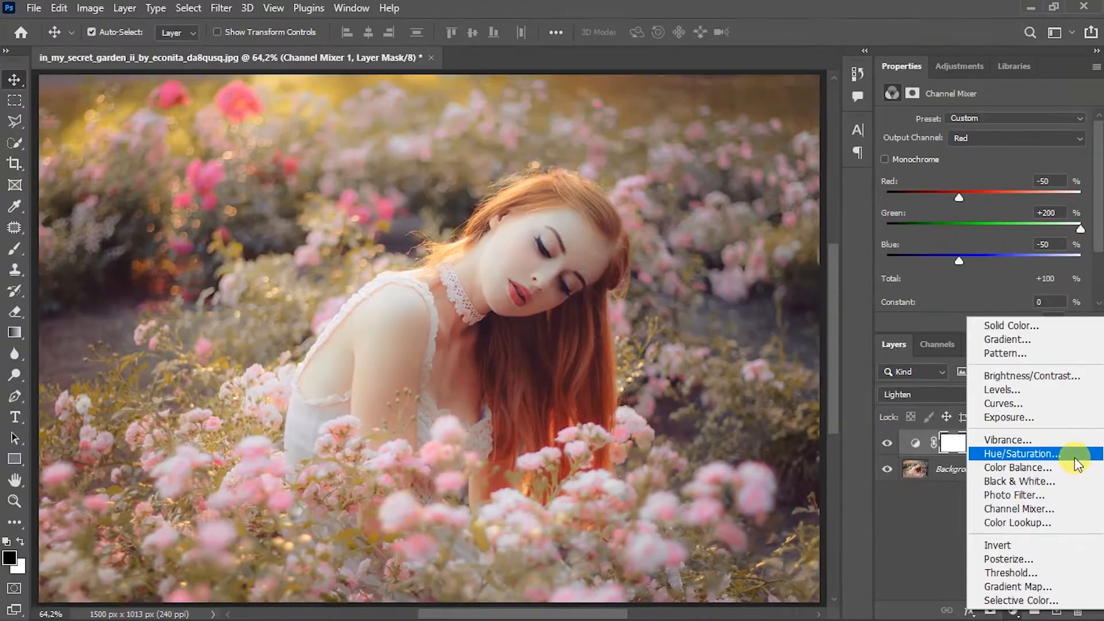
left_click(1061, 389)
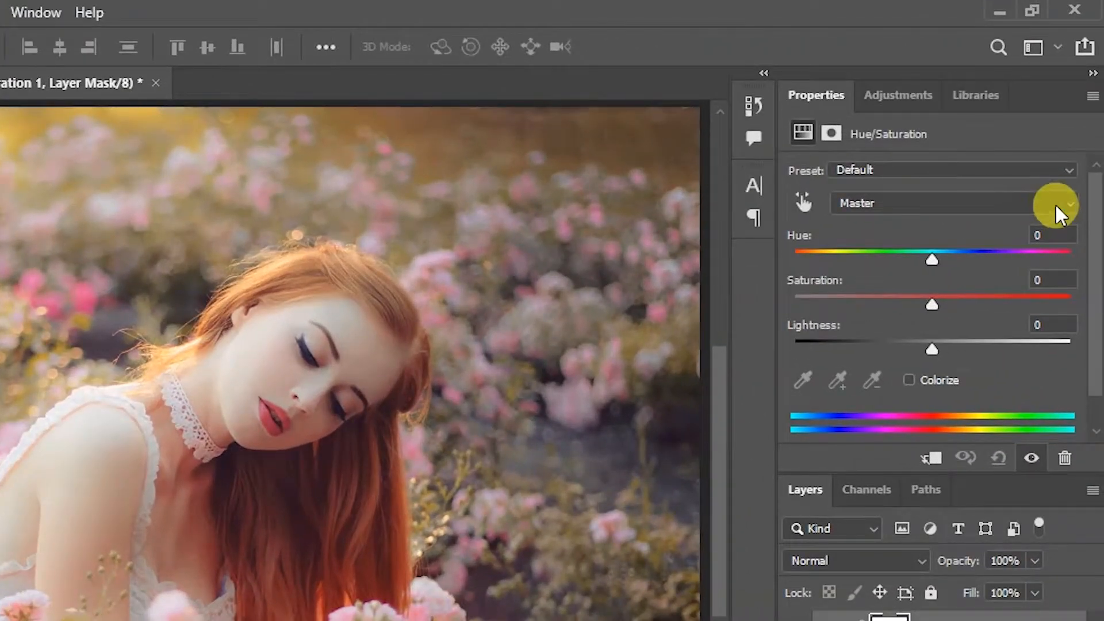
left_click(1056, 202)
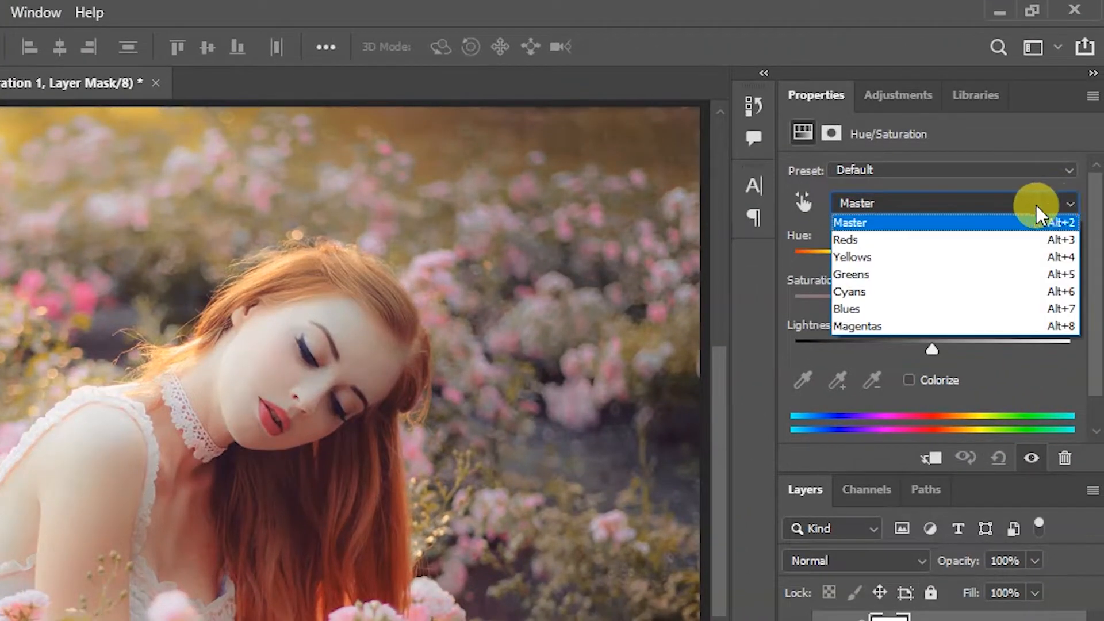
left_click(896, 239)
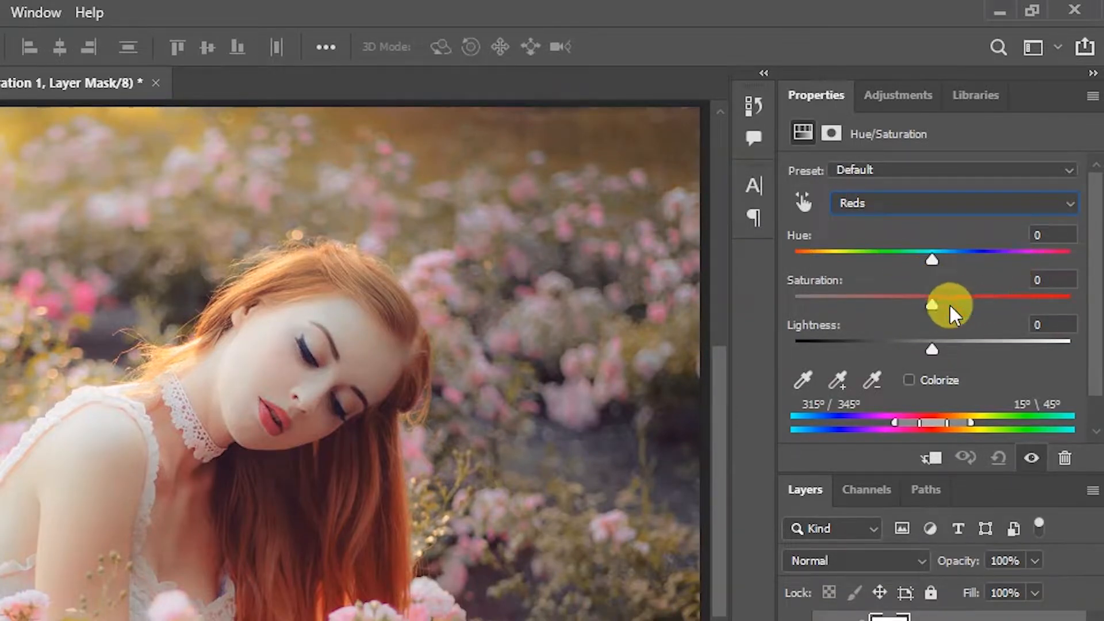
left_click_drag(936, 315, 919, 315)
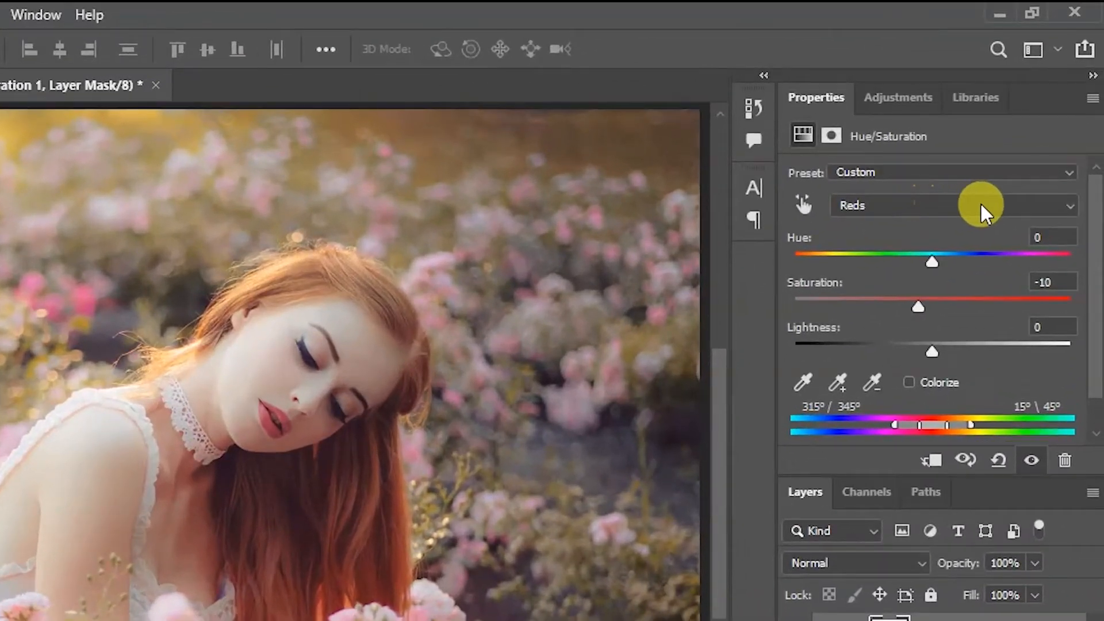
- In the Hue/Saturation adjustment, set the Yellows to hue -40 and saturation -10
left_click(981, 205)
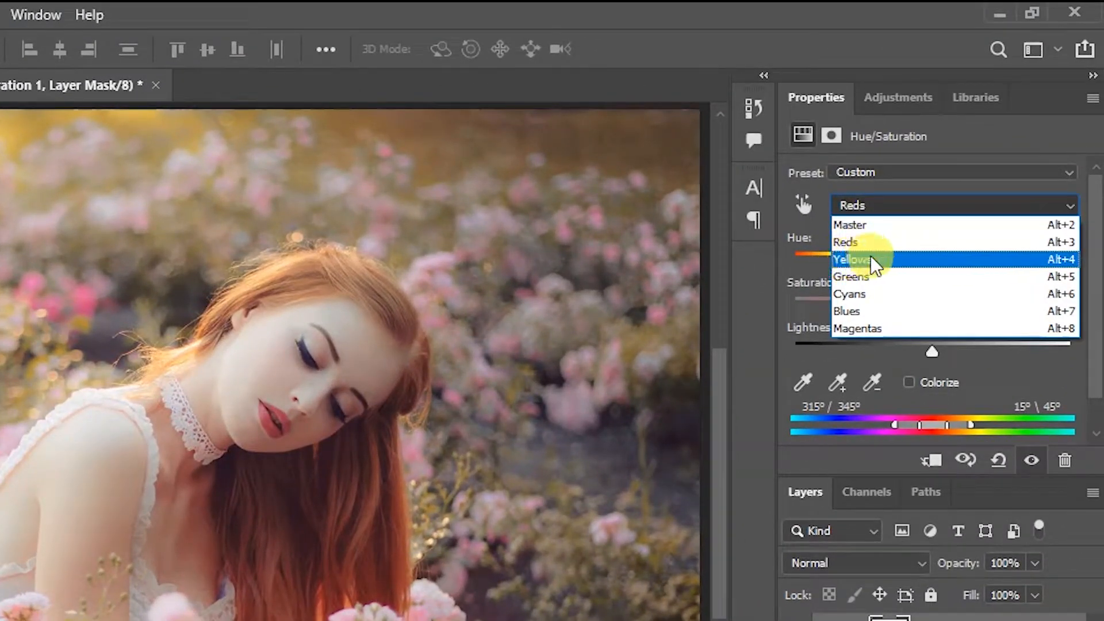
left_click(897, 258)
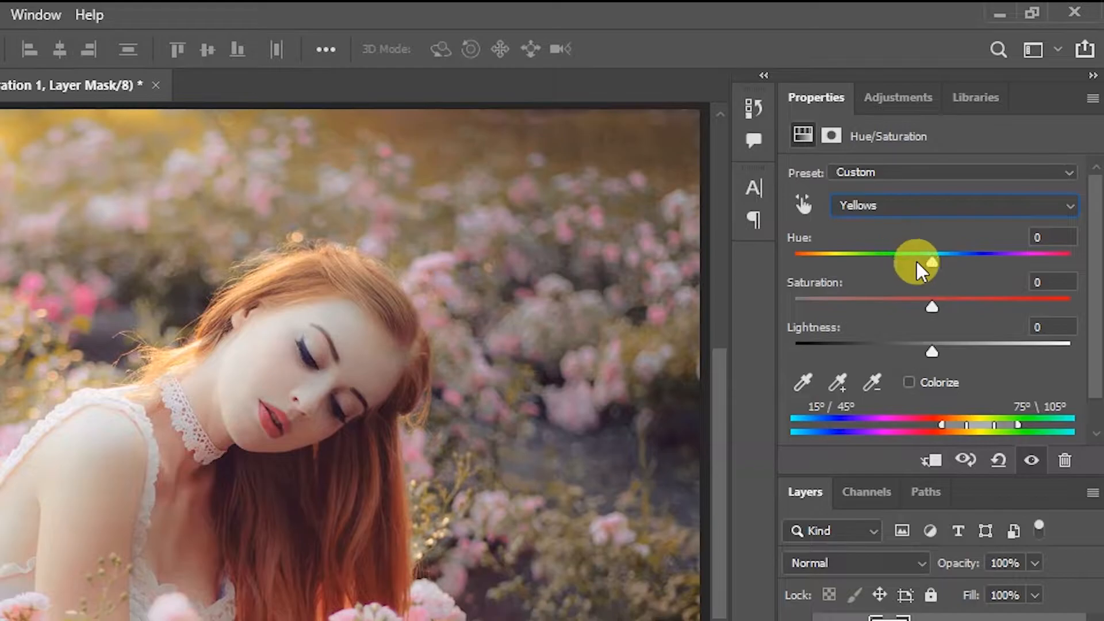
left_click(1029, 235)
left_click_drag(939, 260, 876, 260)
left_click(1042, 240)
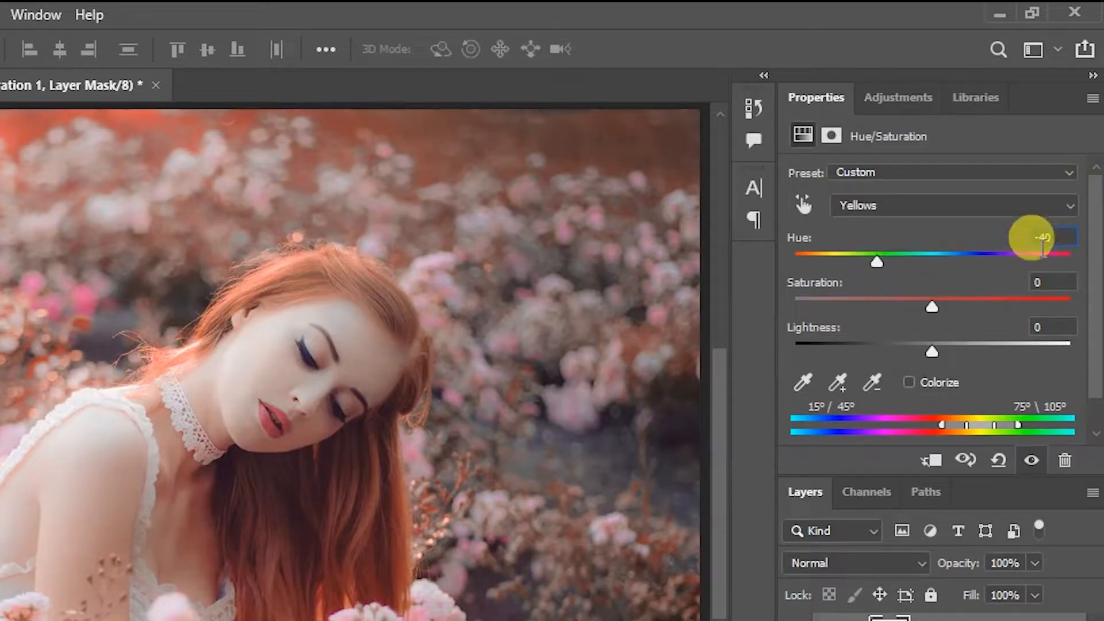
left_click(1048, 281)
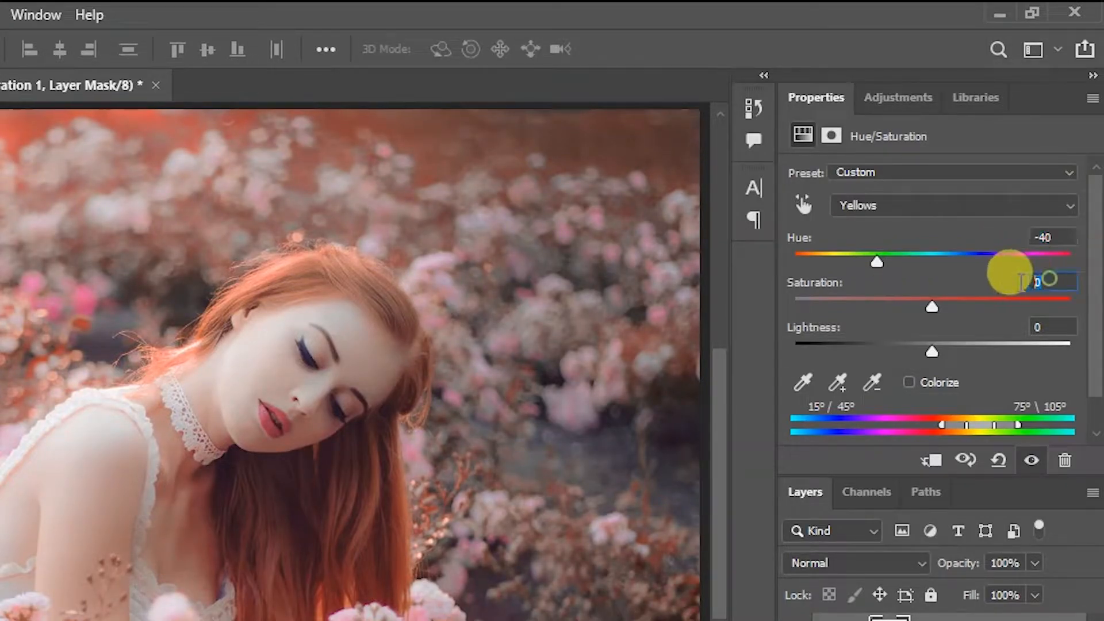
mouse_move(937, 301)
left_mouse_down()
mouse_move(917, 305)
mouse_move(927, 305)
left_mouse_up()
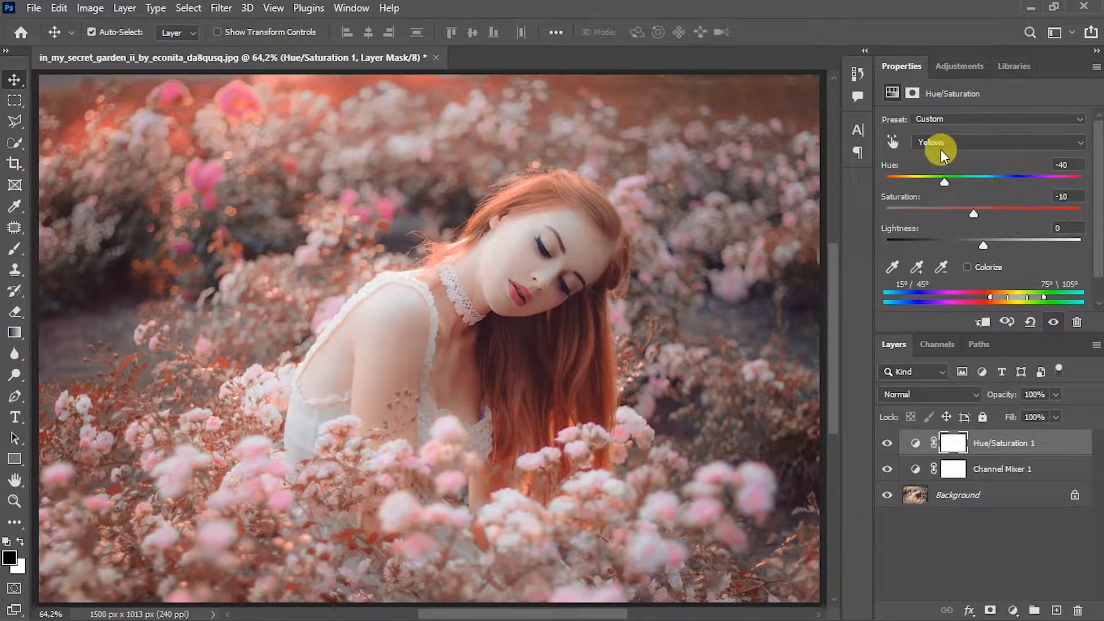
- Set the hue of the Blues to -40 and compare the image with the Hue/Saturation layer hidden and shown
left_click(1048, 142)
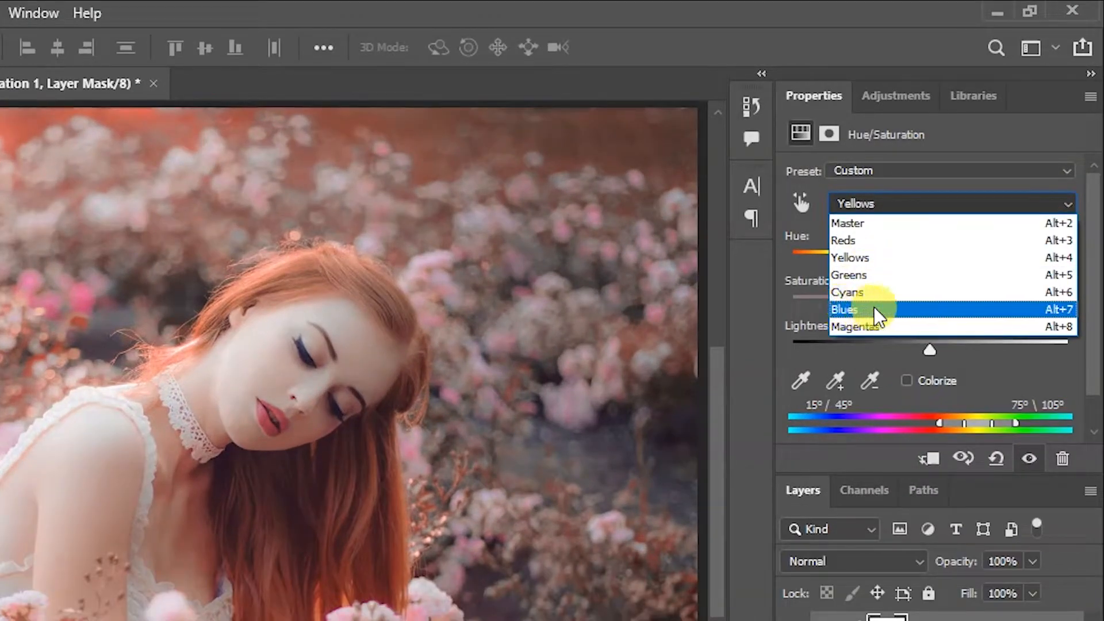
left_click(895, 309)
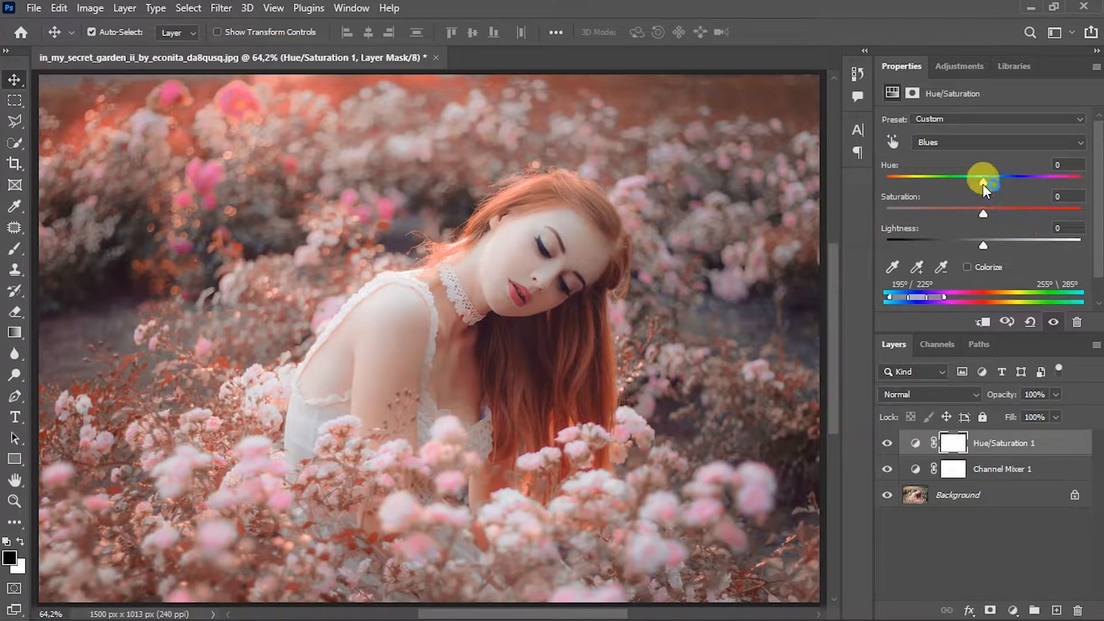
left_click_drag(982, 183, 957, 183)
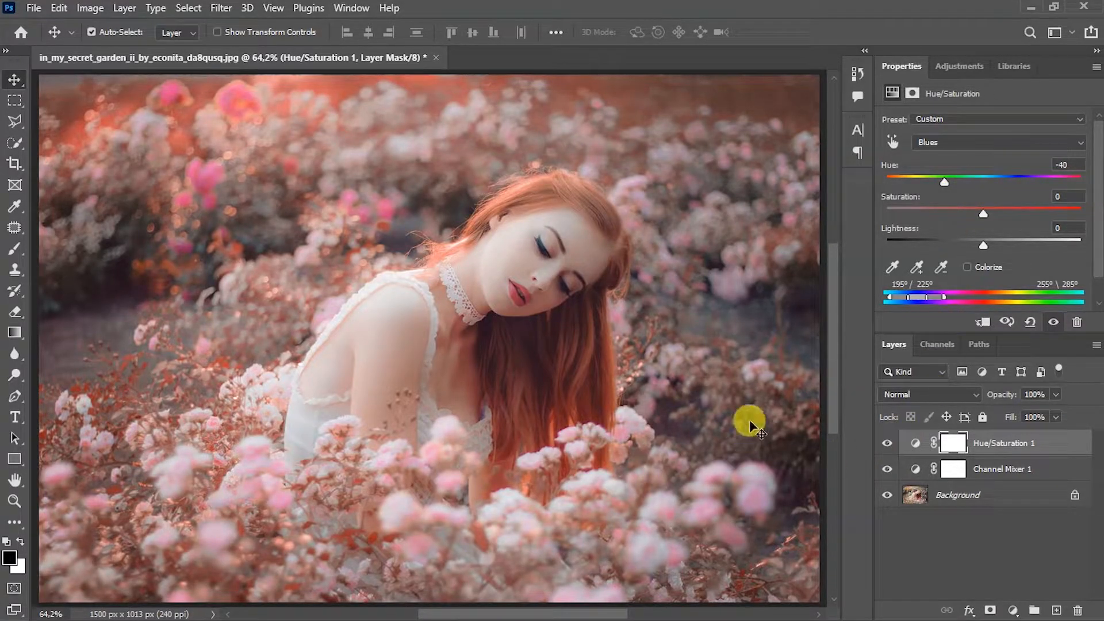
left_click(886, 444)
left_click(886, 444)
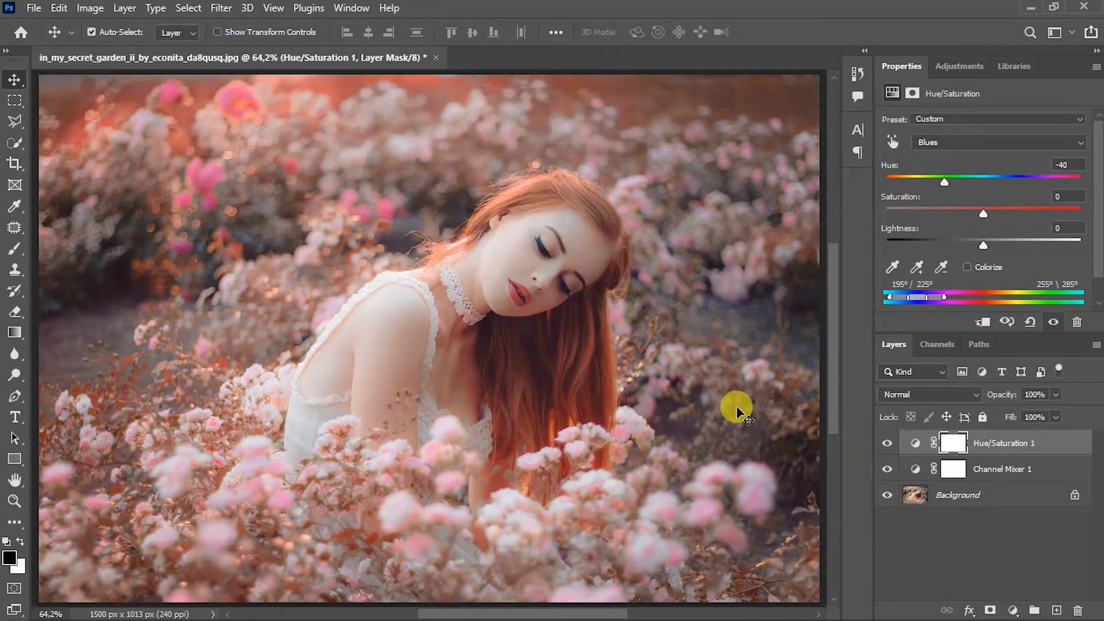
- Add a Selective Color adjustment layer and set Cyan to +80% for the Reds
left_click(1013, 611)
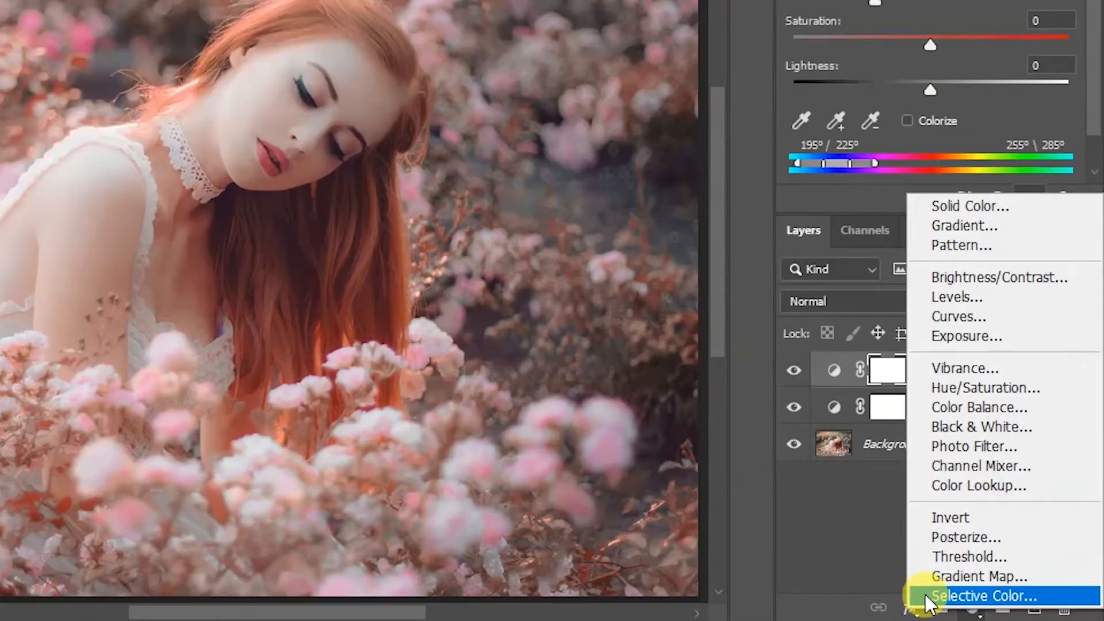
left_click(1047, 595)
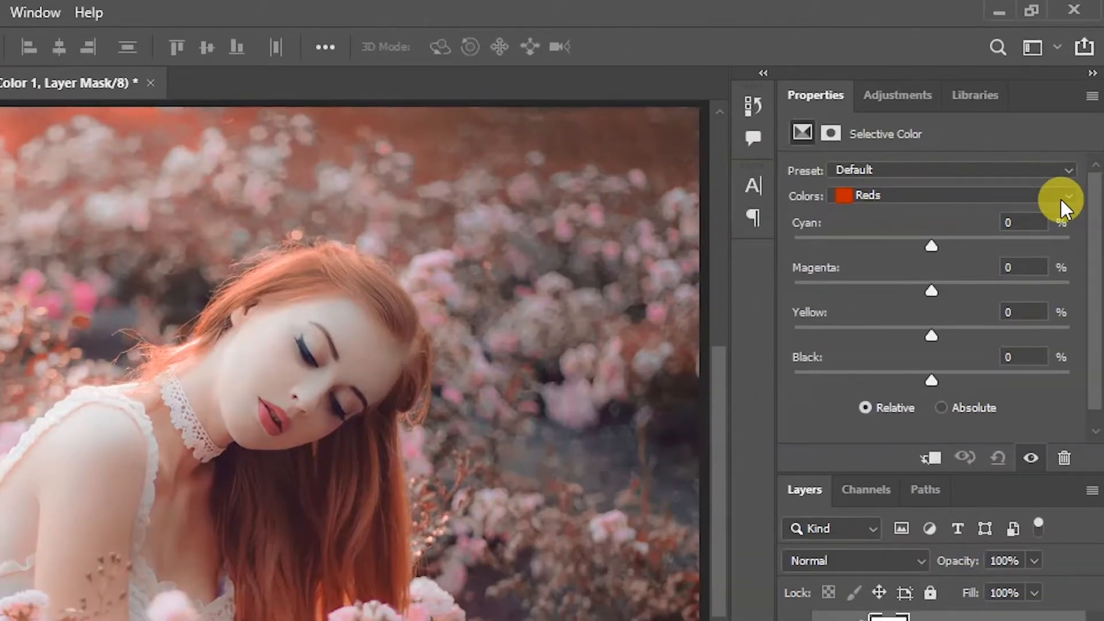
left_click(1075, 138)
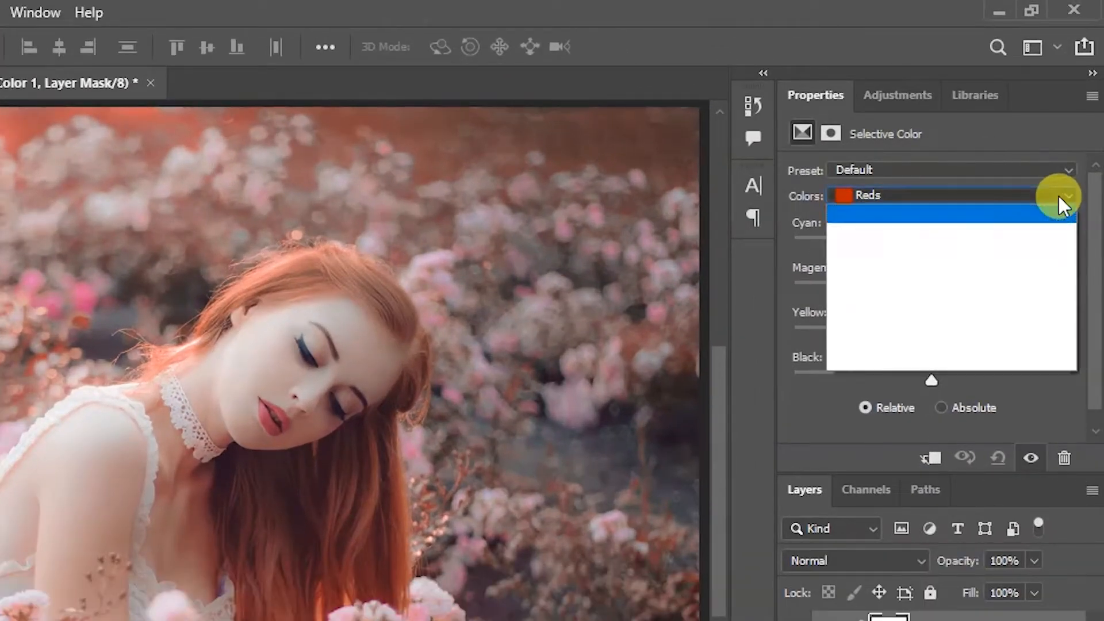
left_click(910, 216)
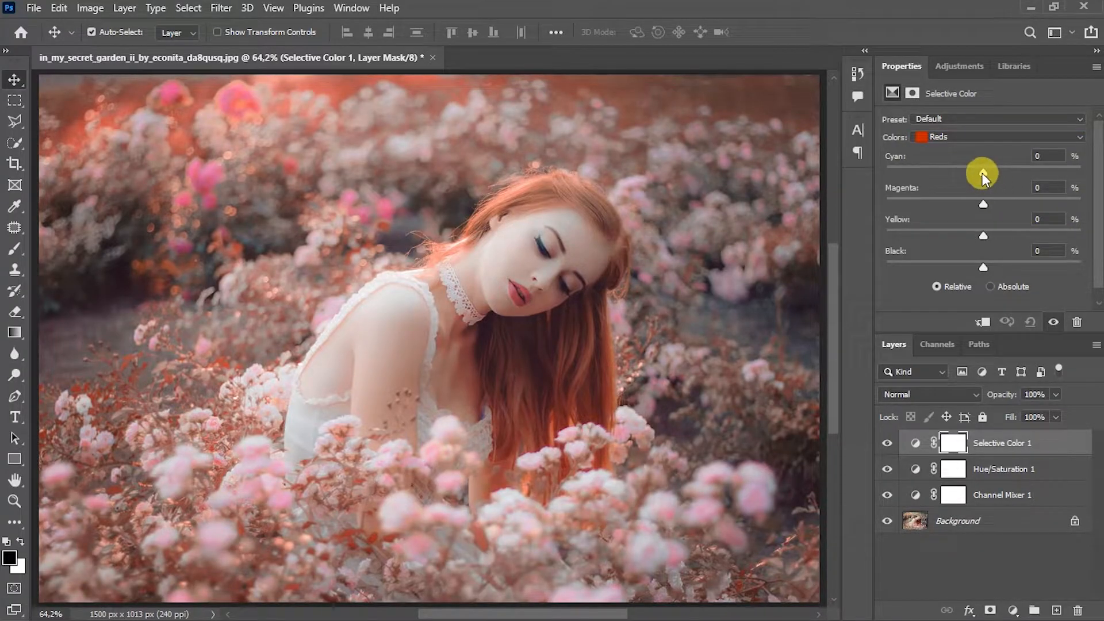
left_click_drag(983, 172, 1062, 174)
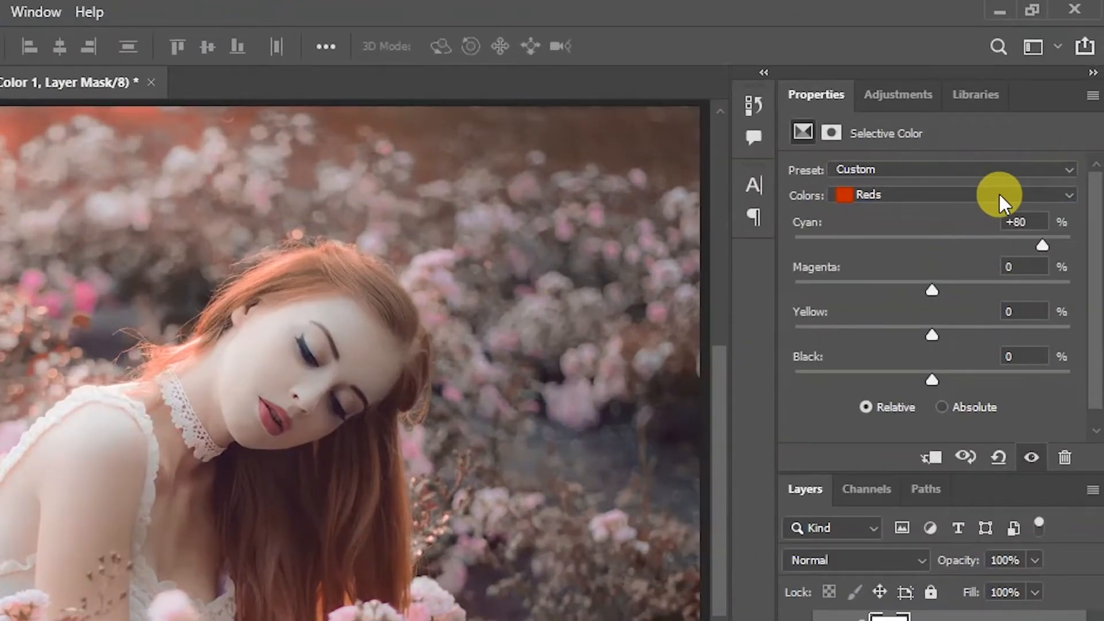
- In the Selective Color adjustment, set the Whites to Cyan +10% and Black -10%
left_click(1031, 138)
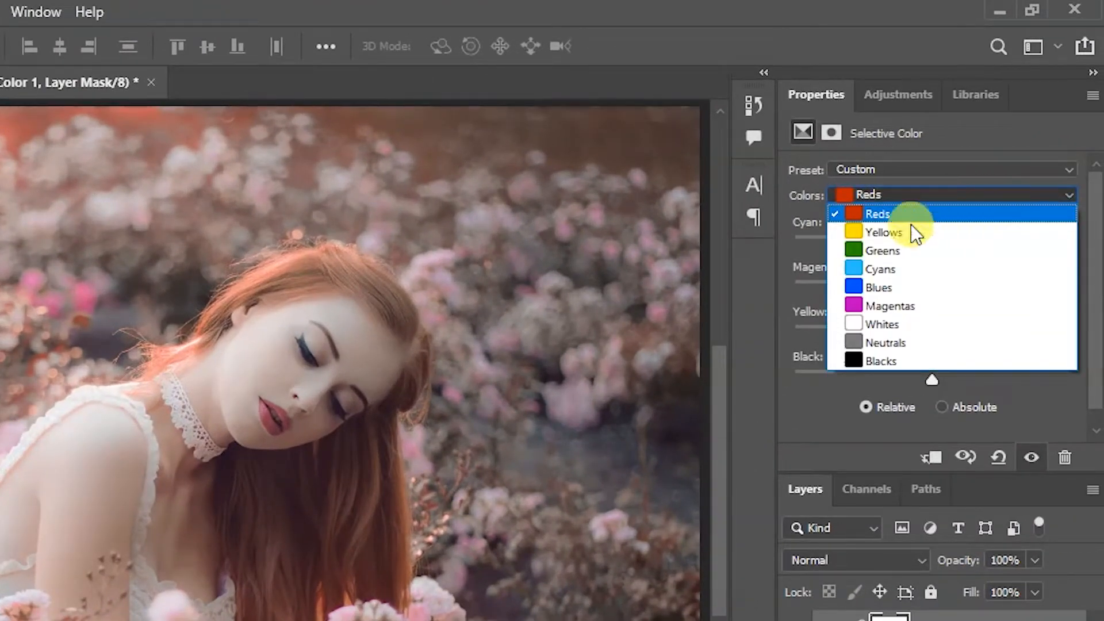
left_click(923, 322)
left_click_drag(983, 173, 995, 172)
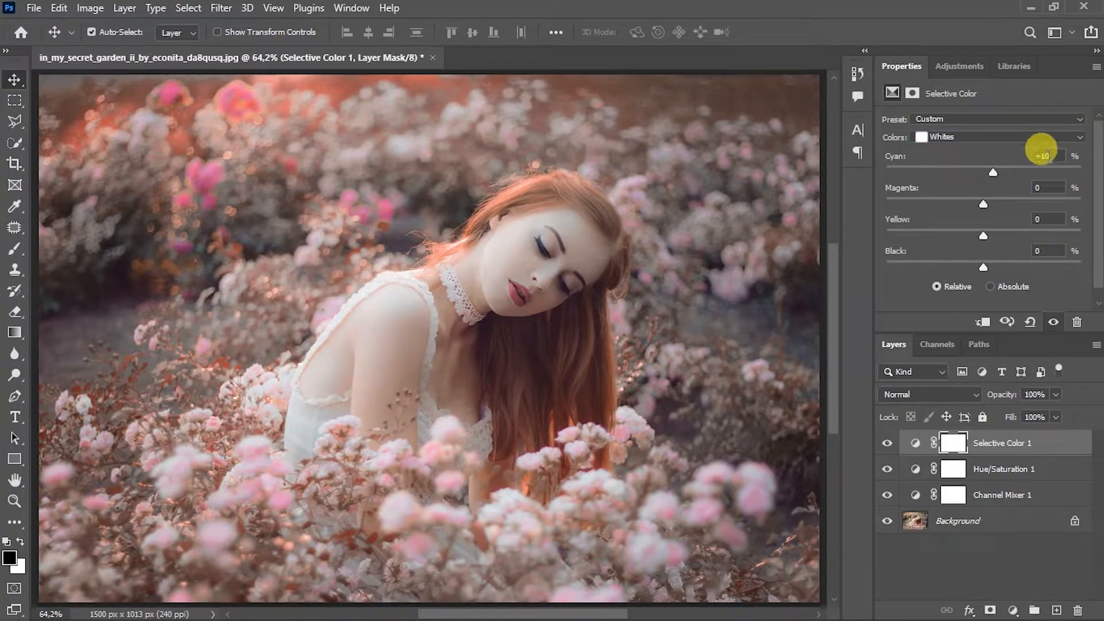
left_click_drag(983, 265, 975, 267)
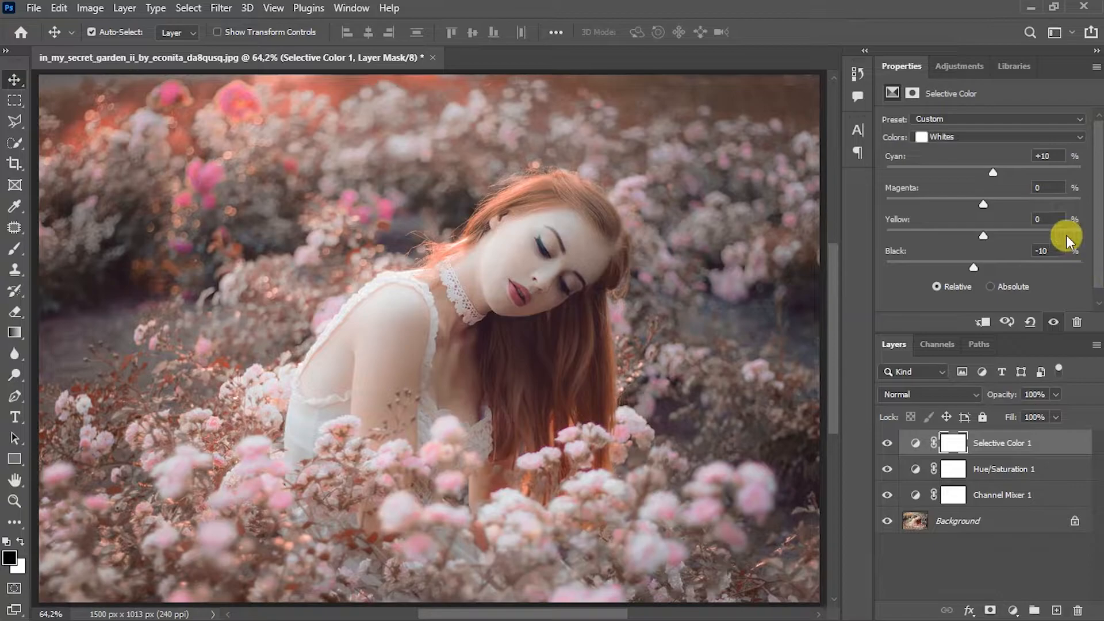
- In the Selective Color adjustment, set Black to +15% for the Neutrals
left_click(993, 137)
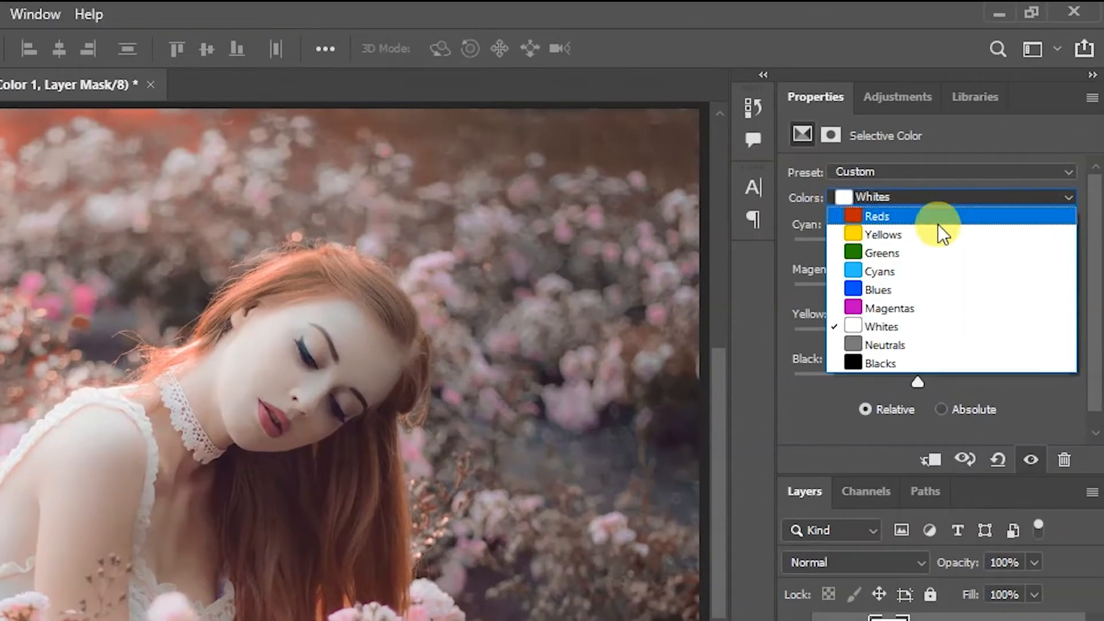
left_click(914, 347)
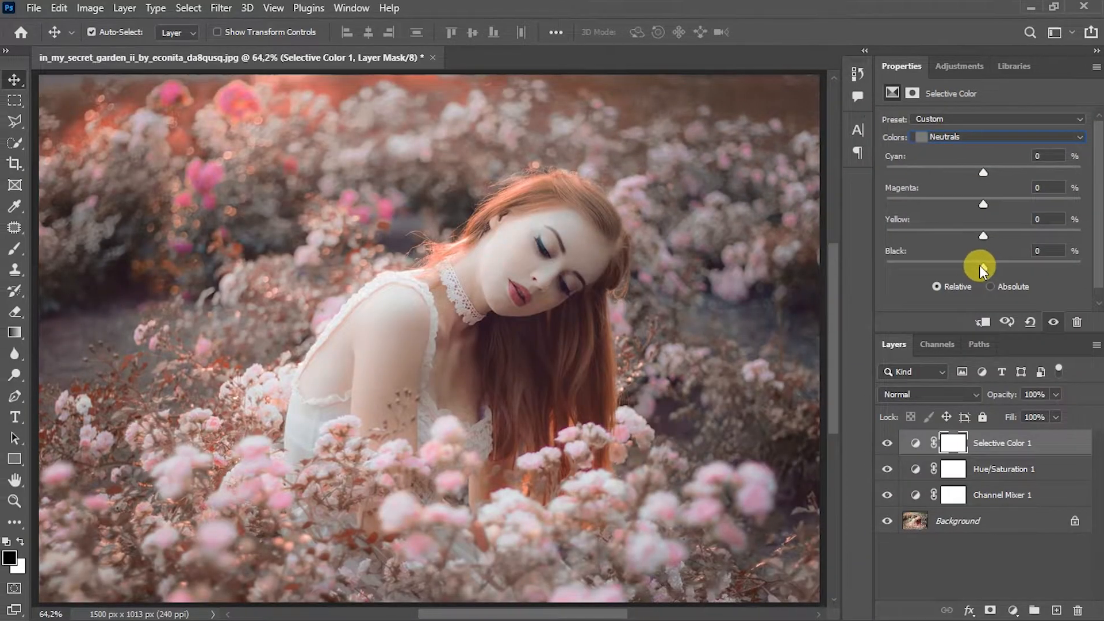
left_click_drag(977, 266, 1000, 268)
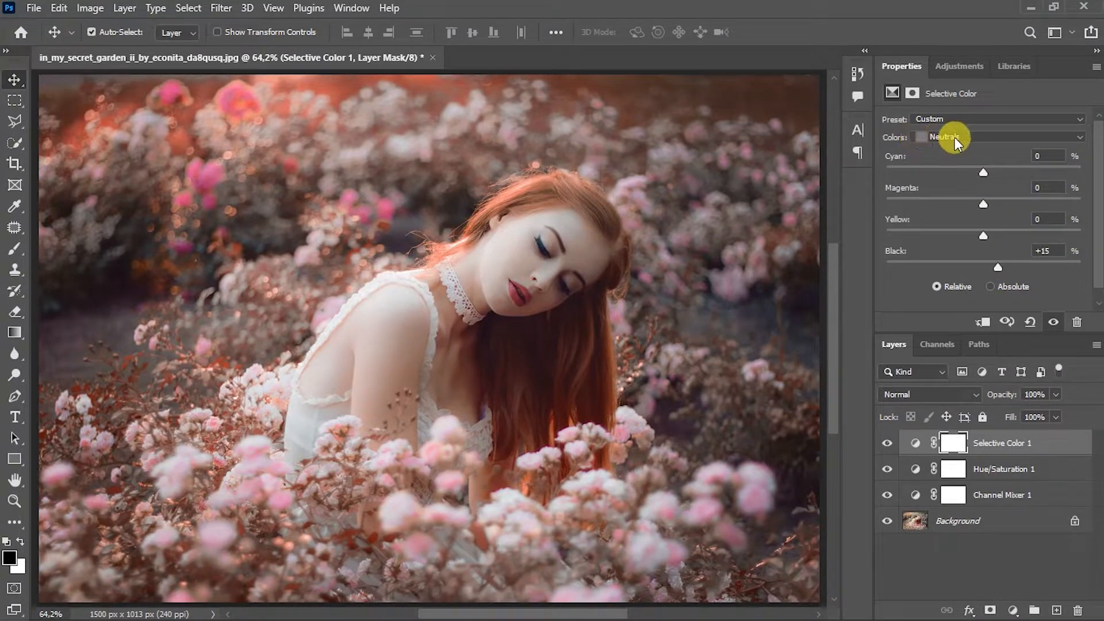
- Set Cyan, Magenta, Yellow and Black to +16% for the Blacks, and compare the image with the Selective Color layer hidden and shown
left_click(1011, 134)
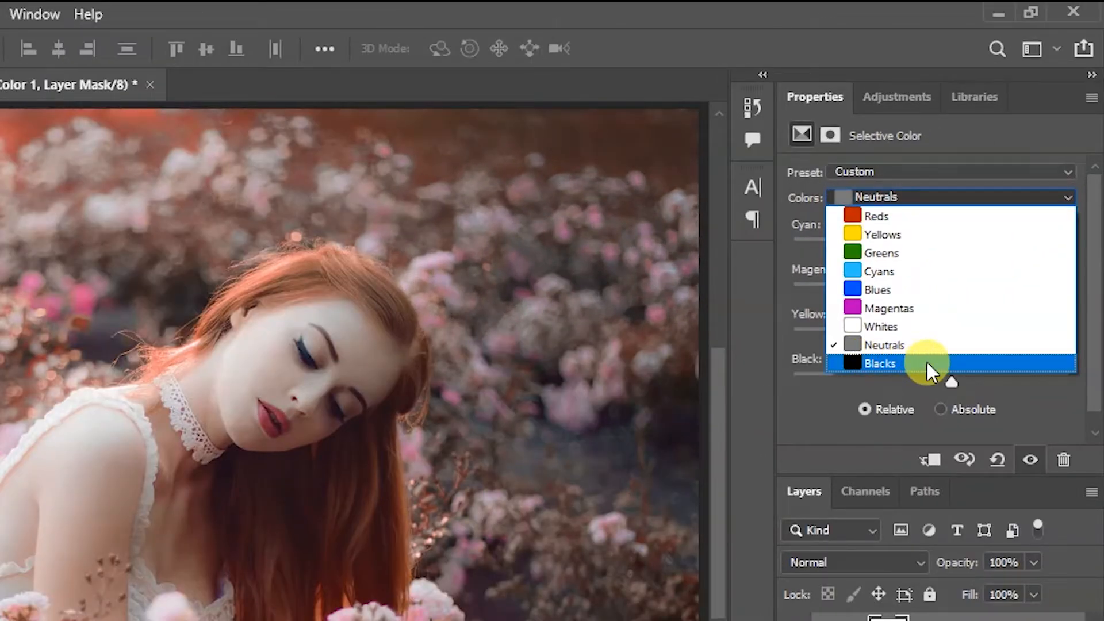
left_click(928, 255)
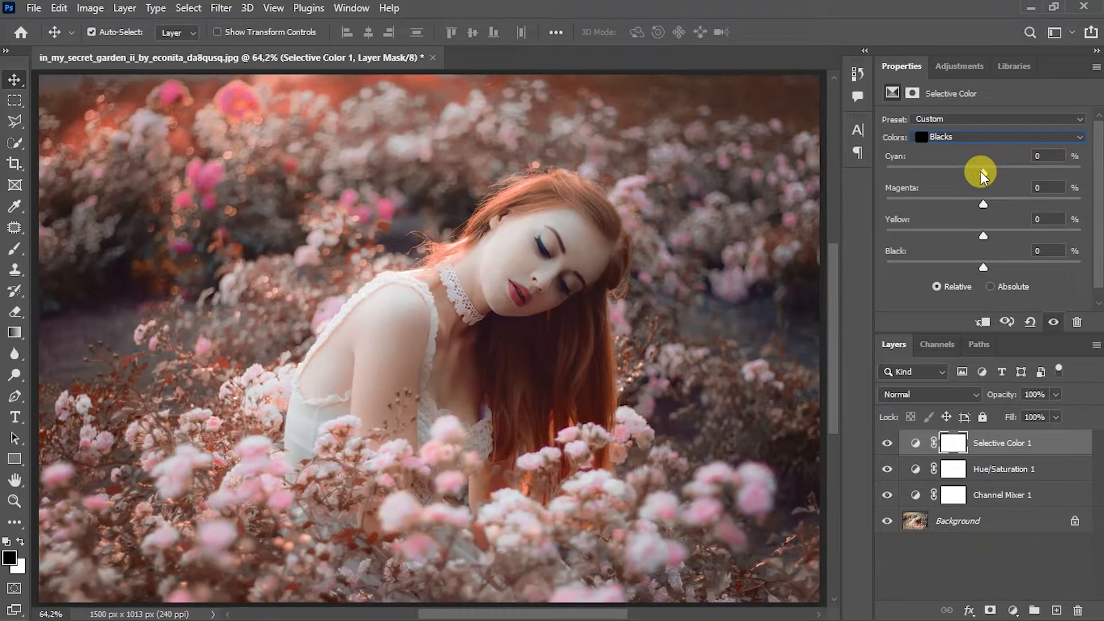
left_click_drag(981, 171, 999, 179)
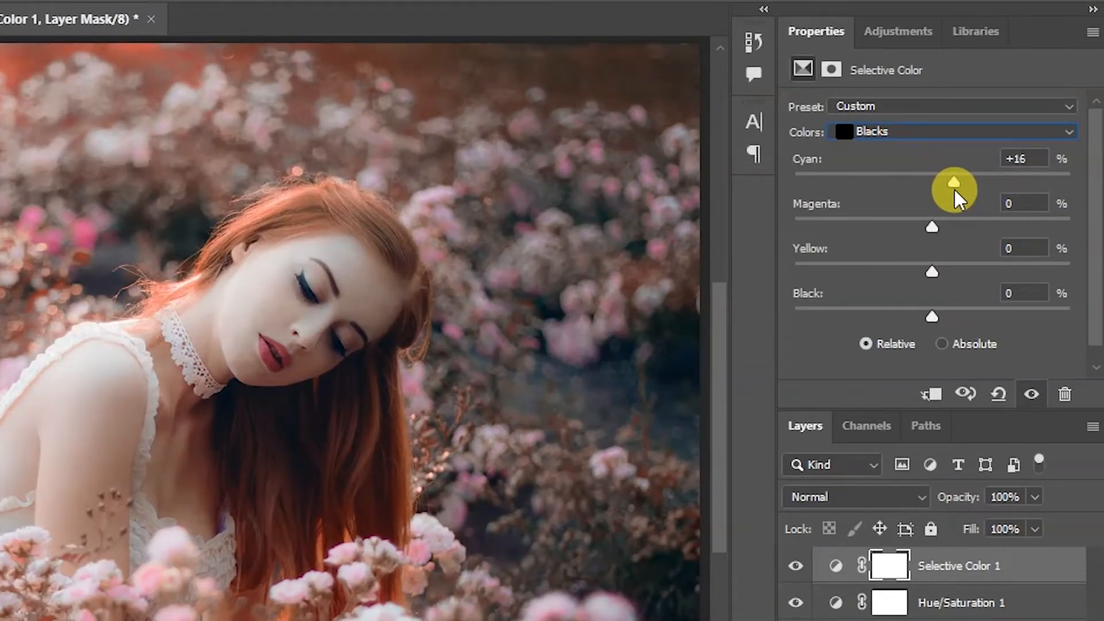
left_click_drag(932, 226, 954, 227)
left_click_drag(932, 272, 952, 321)
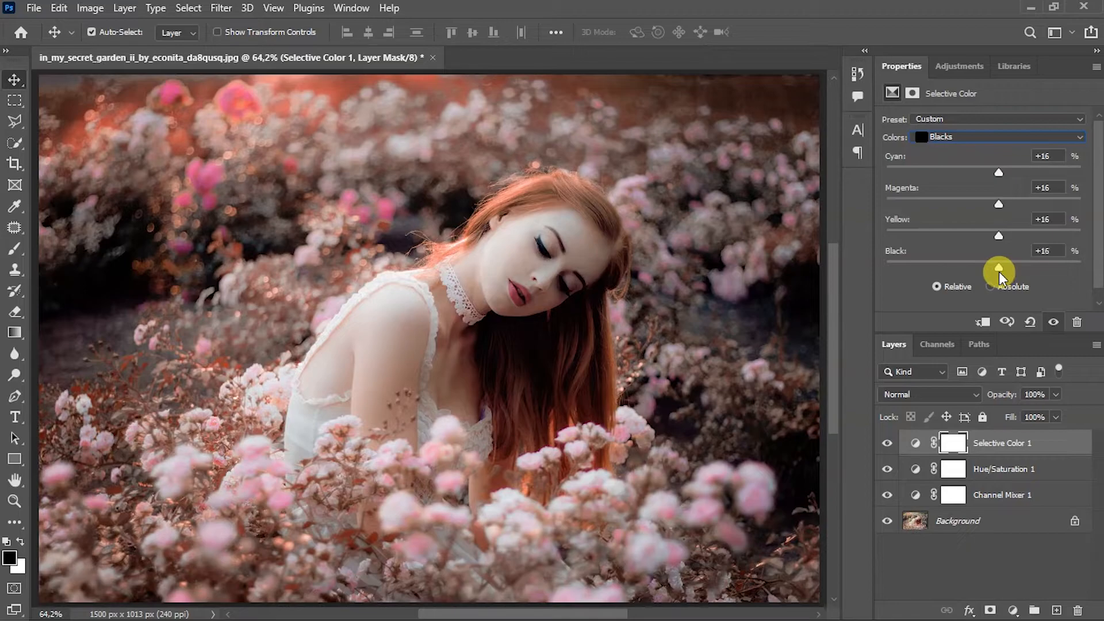
left_click(887, 442)
left_click(887, 443)
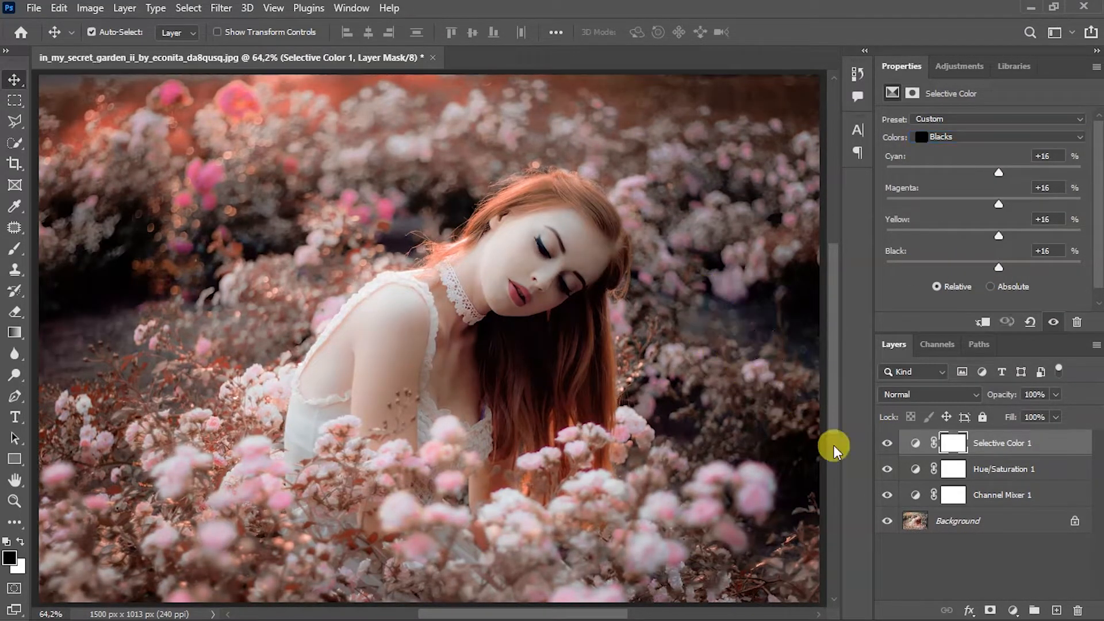
- Raise the Master saturation of the existing Hue/Saturation adjustment layer to +46
left_click(1035, 470)
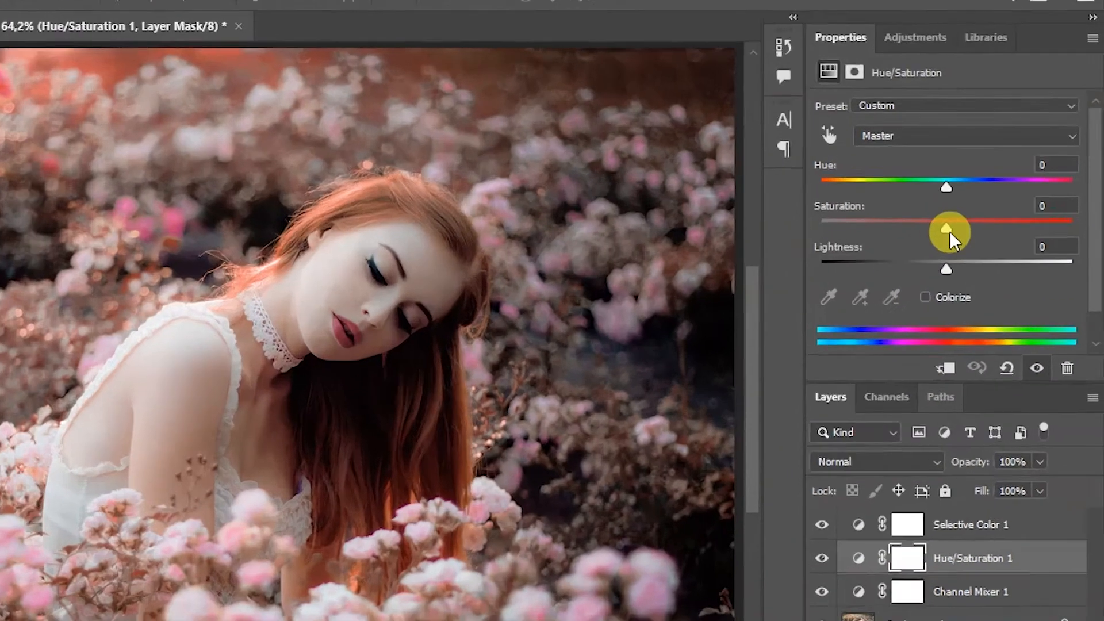
left_click_drag(983, 216, 989, 239)
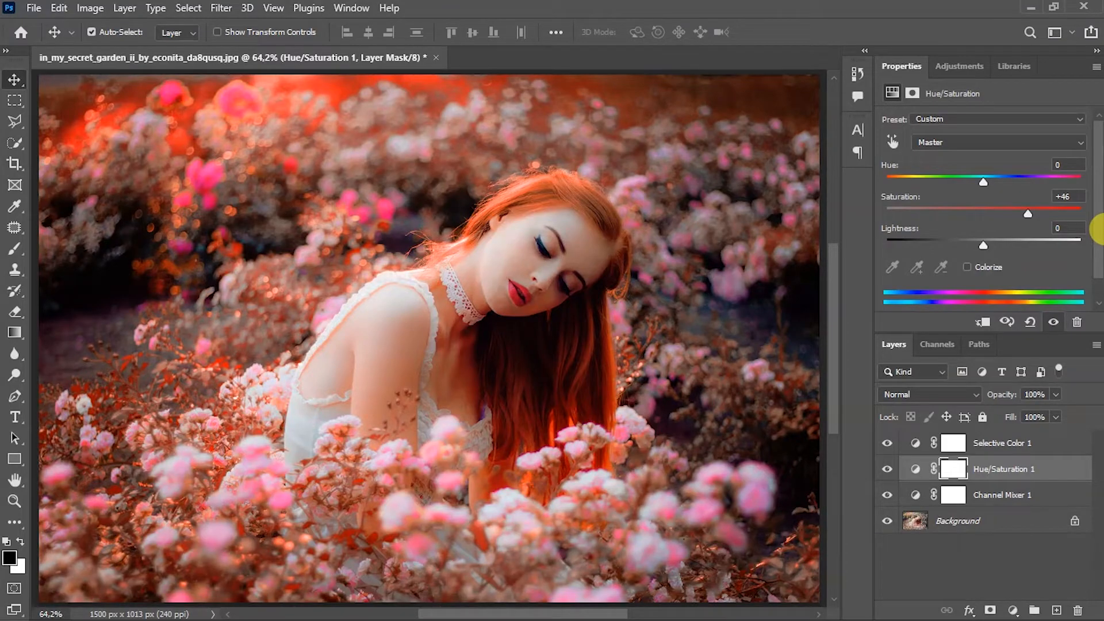
- Add a Curves adjustment layer above Selective Color, pull the RGB white point slightly inward to brighten highlights, and lower the curve in the shadows
left_click(999, 443)
left_click(1013, 611)
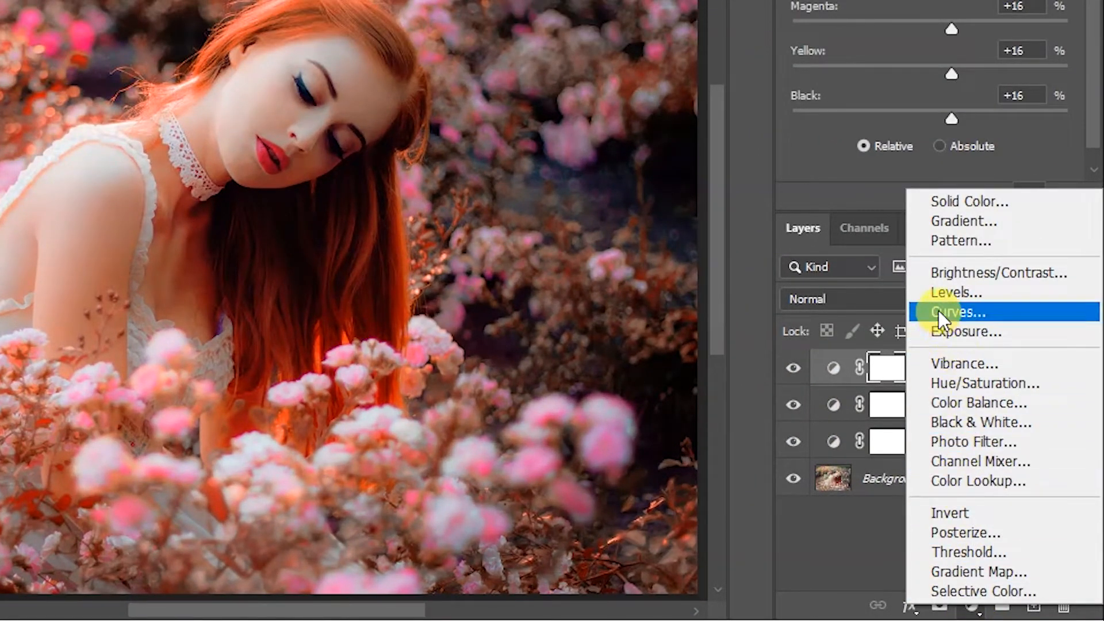
left_click(1026, 311)
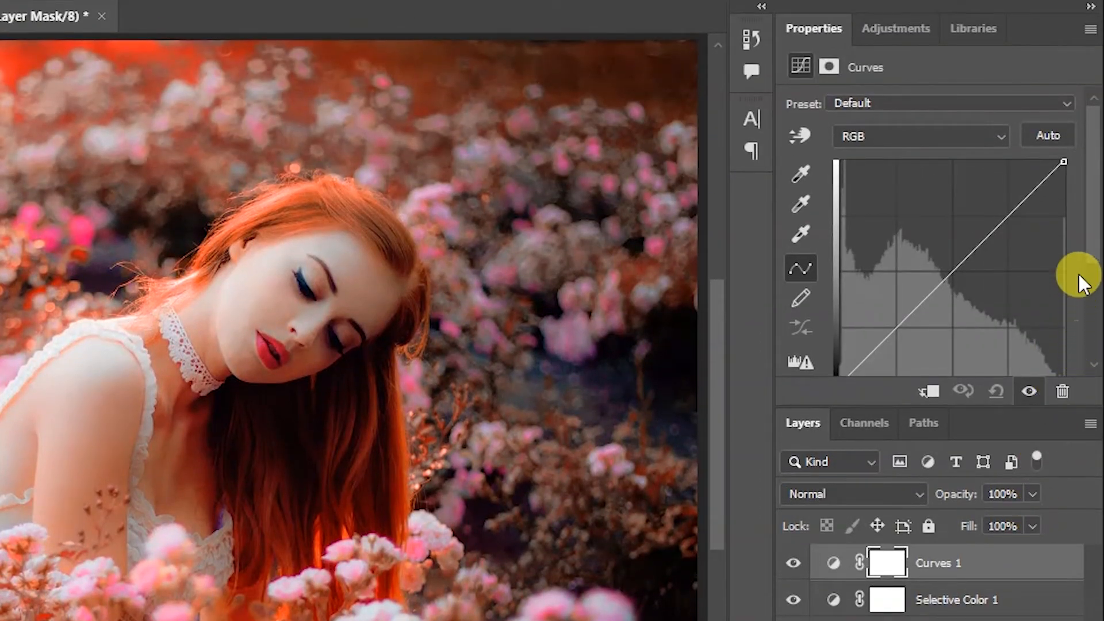
scroll(1088, 224, "down", 1)
left_click_drag(1064, 150, 1032, 149)
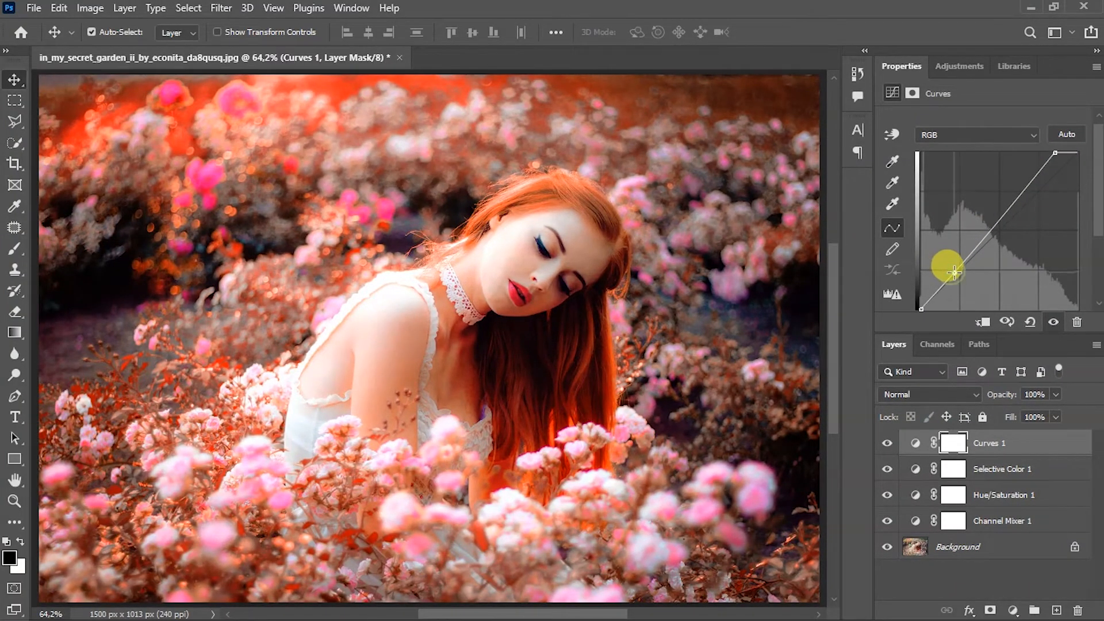
left_click_drag(954, 272, 960, 275)
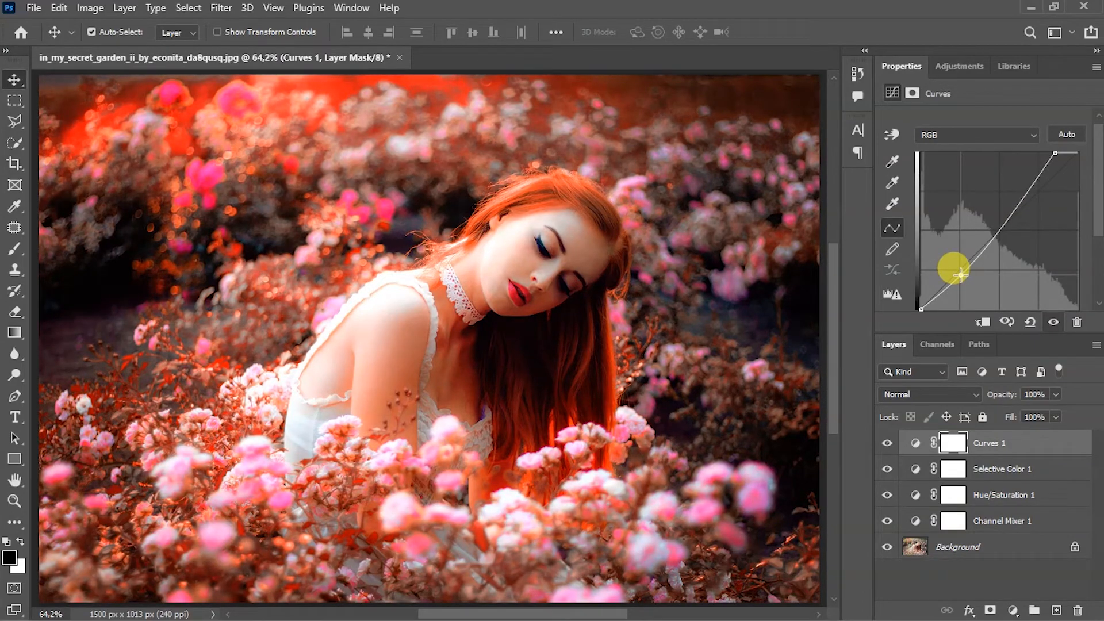